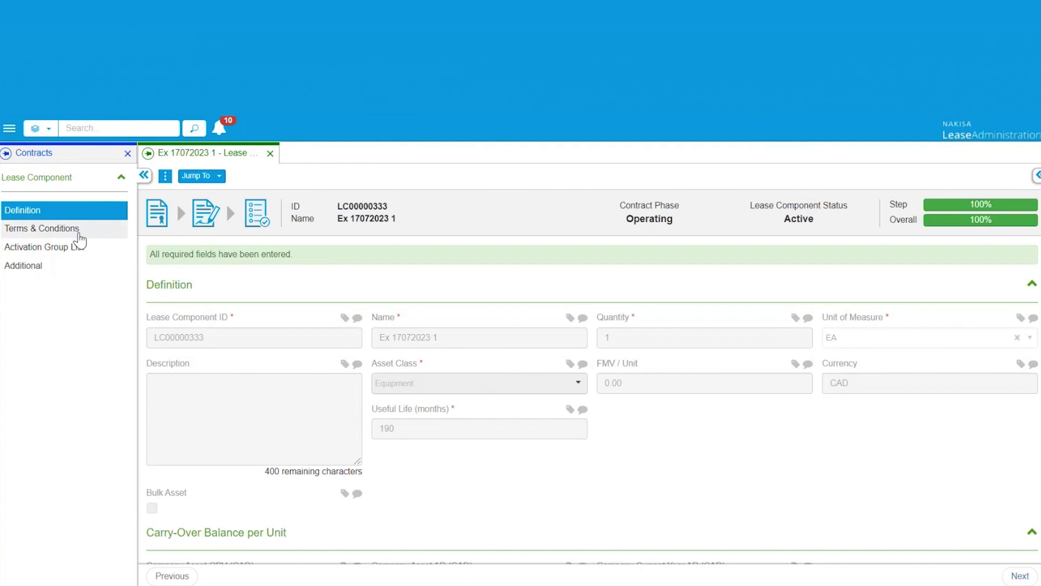
Jump from the lease component to its contract and start a lease modification with the amendment date 2023-07-17.
click(219, 177)
click(254, 224)
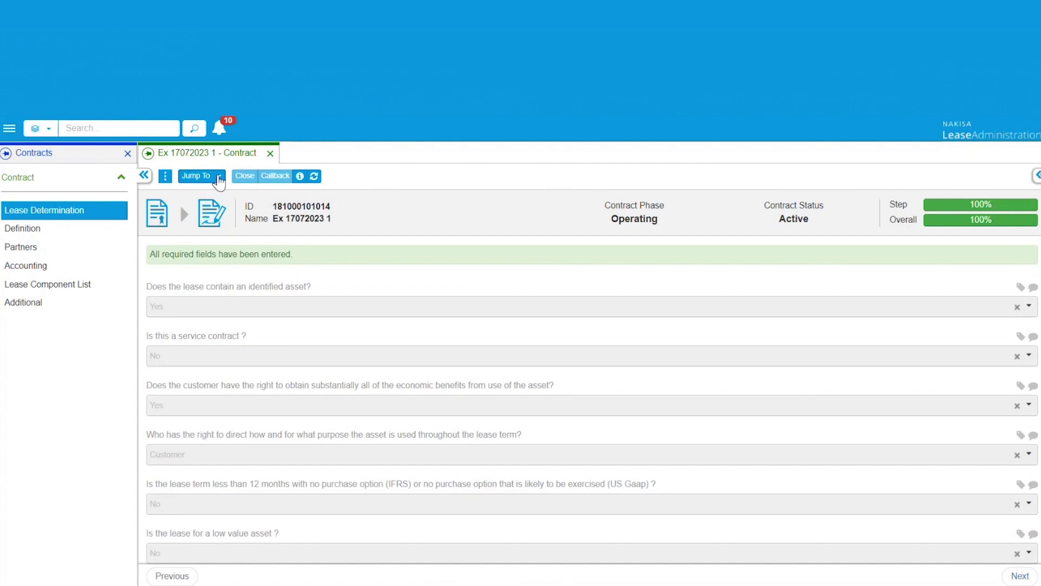
click(215, 175)
click(165, 175)
click(282, 329)
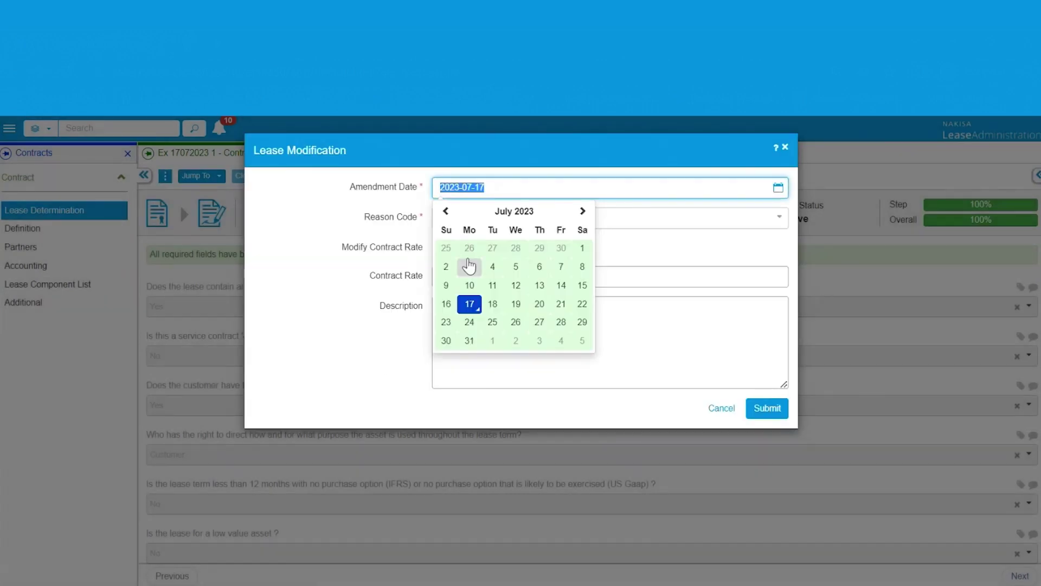
click(466, 305)
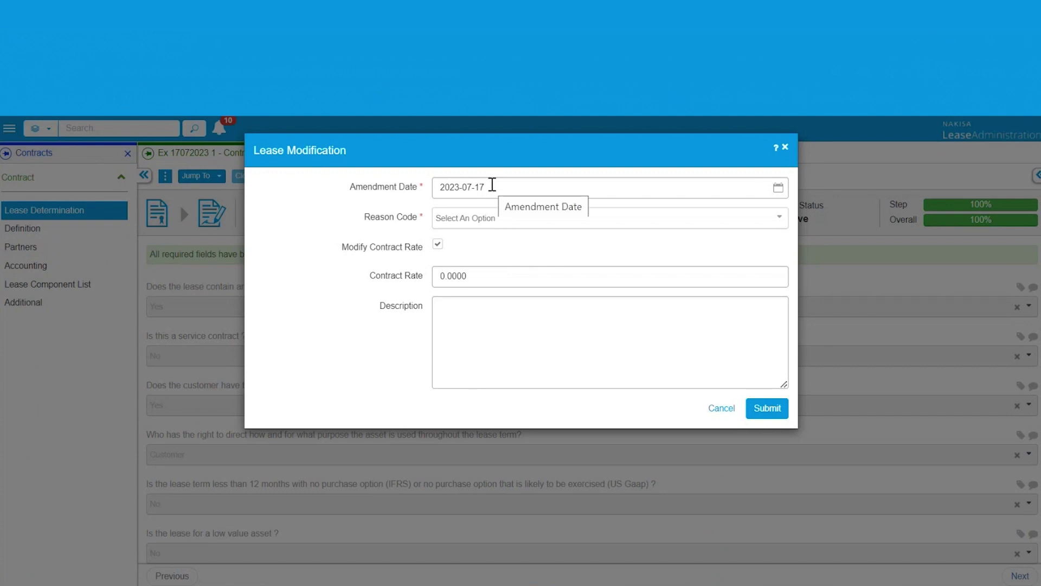
Set the reason code to Addendum to Contract - New Terms, turn off Modify Contract Rate, and submit the lease modification.
click(530, 222)
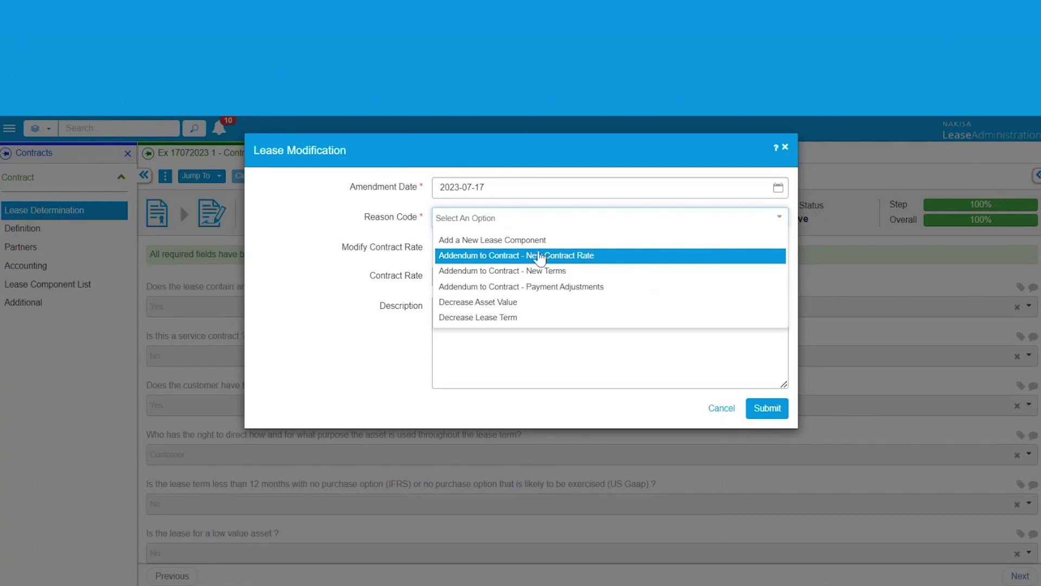
click(548, 256)
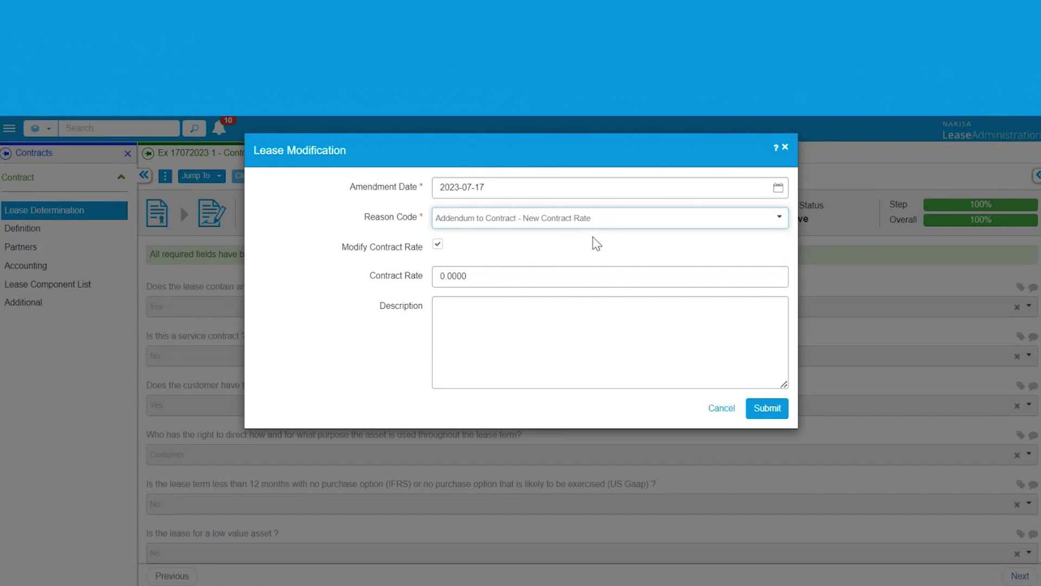
click(605, 222)
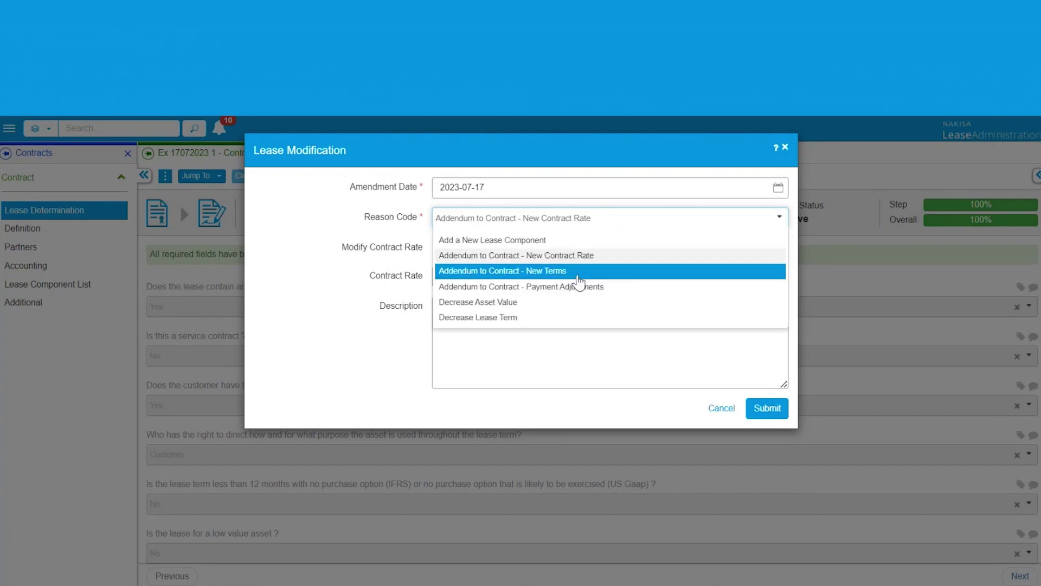
click(586, 270)
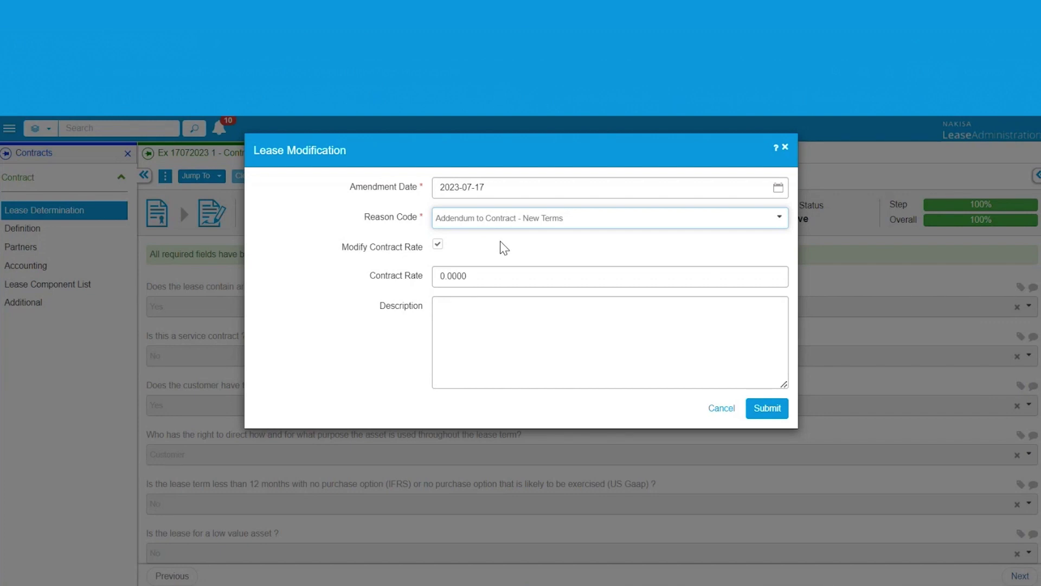
click(478, 275)
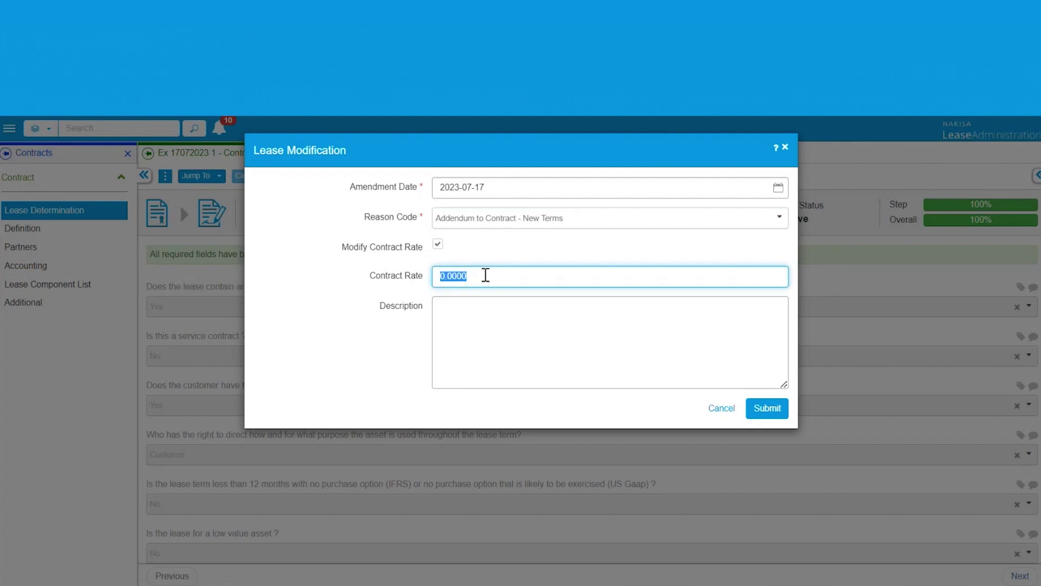
click(438, 243)
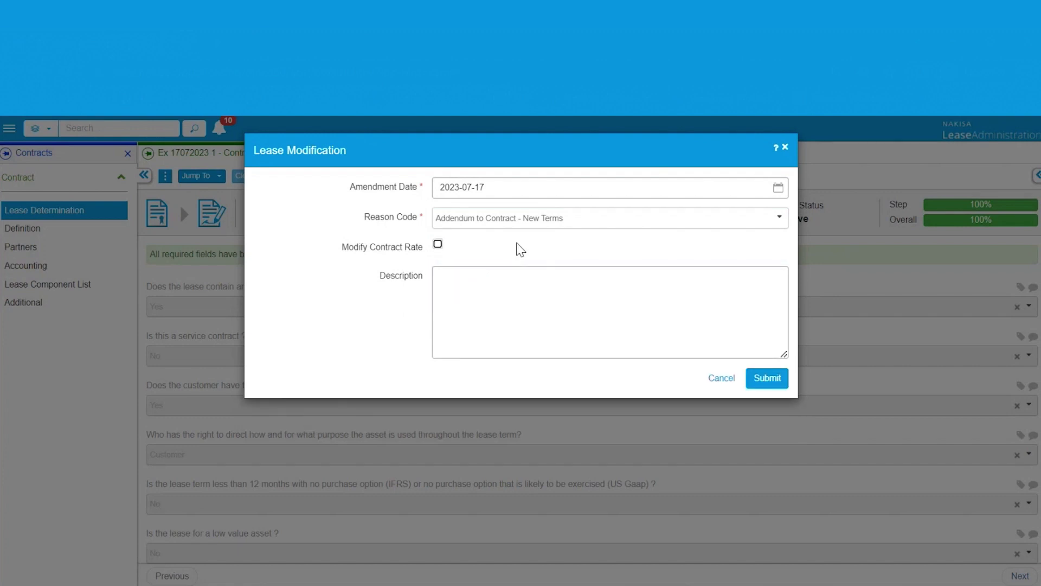
click(767, 378)
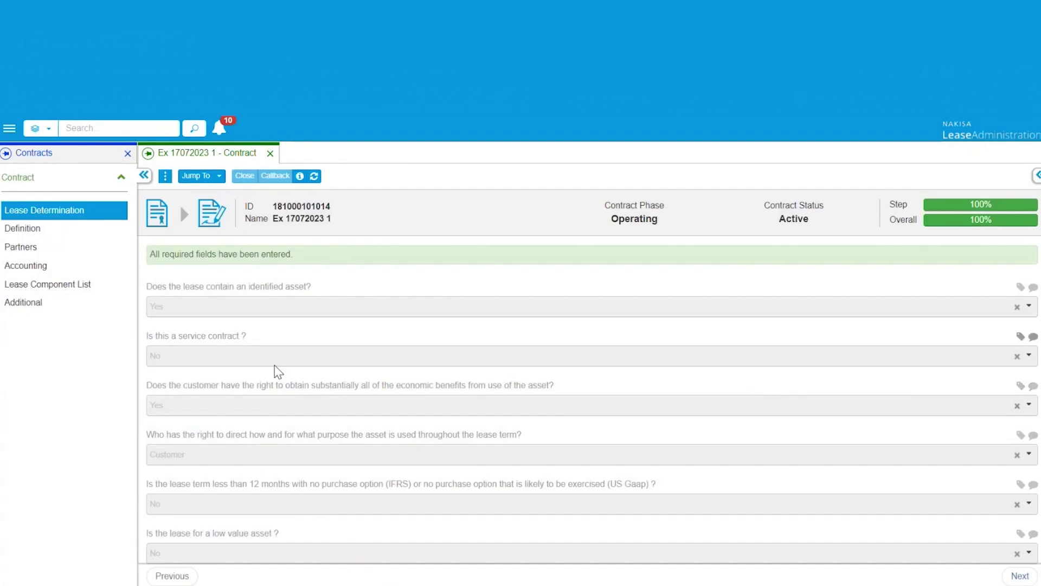
Open the contract's draft version and show its accounting information.
click(247, 176)
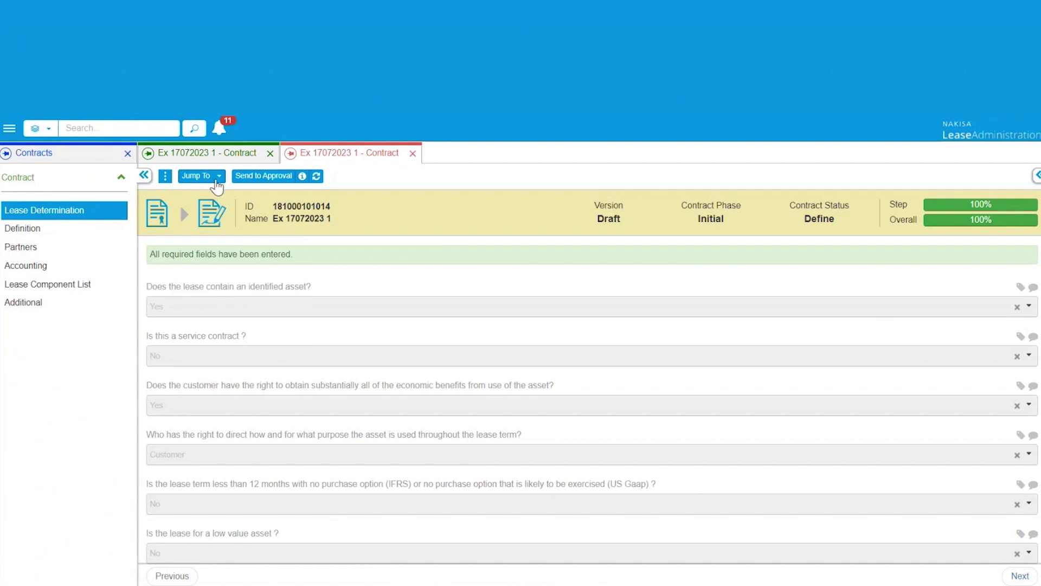
click(218, 178)
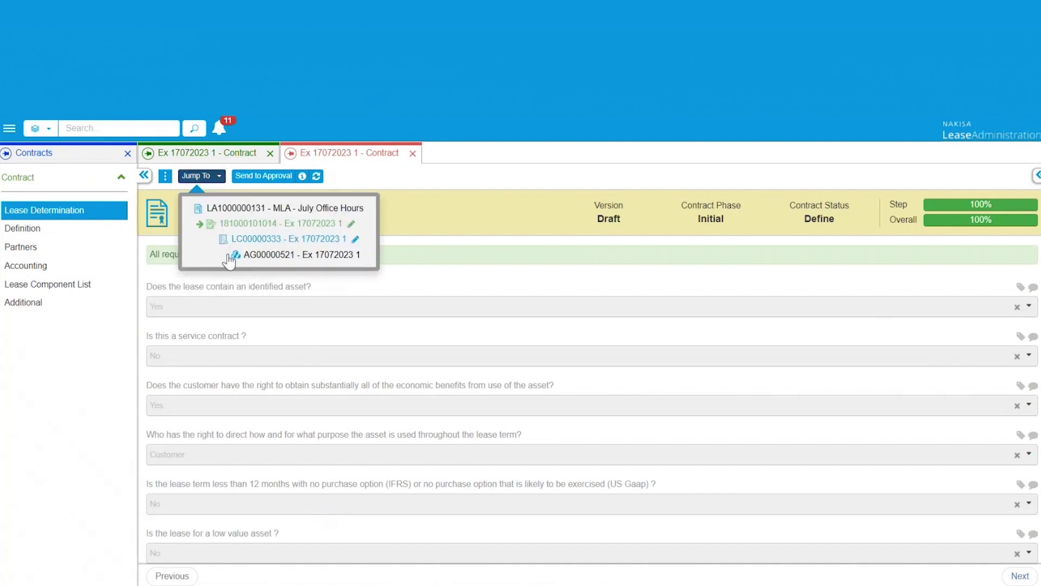
click(57, 265)
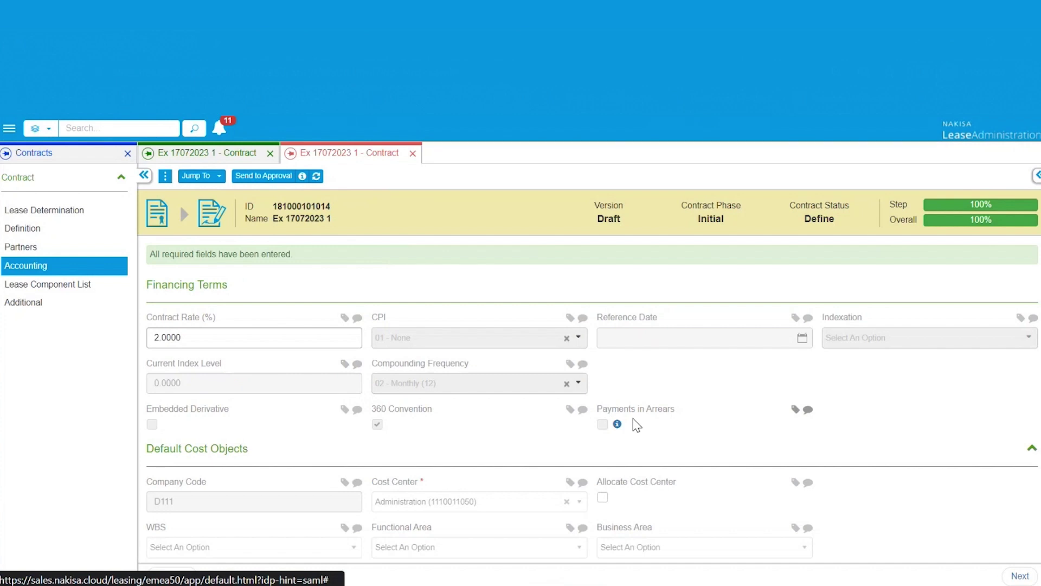
Go to the terms and conditions of the draft's lease component.
click(205, 178)
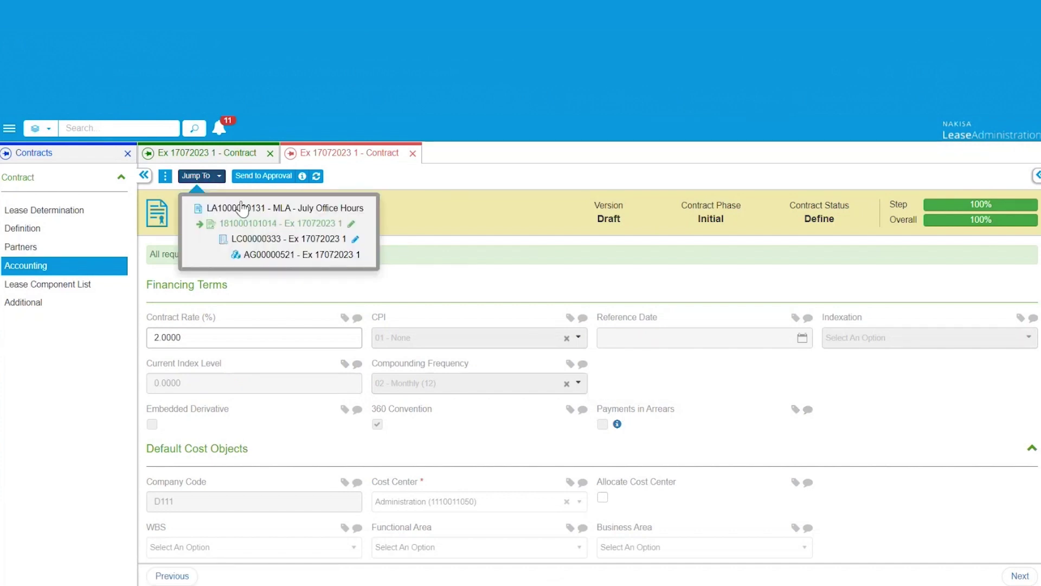
click(302, 239)
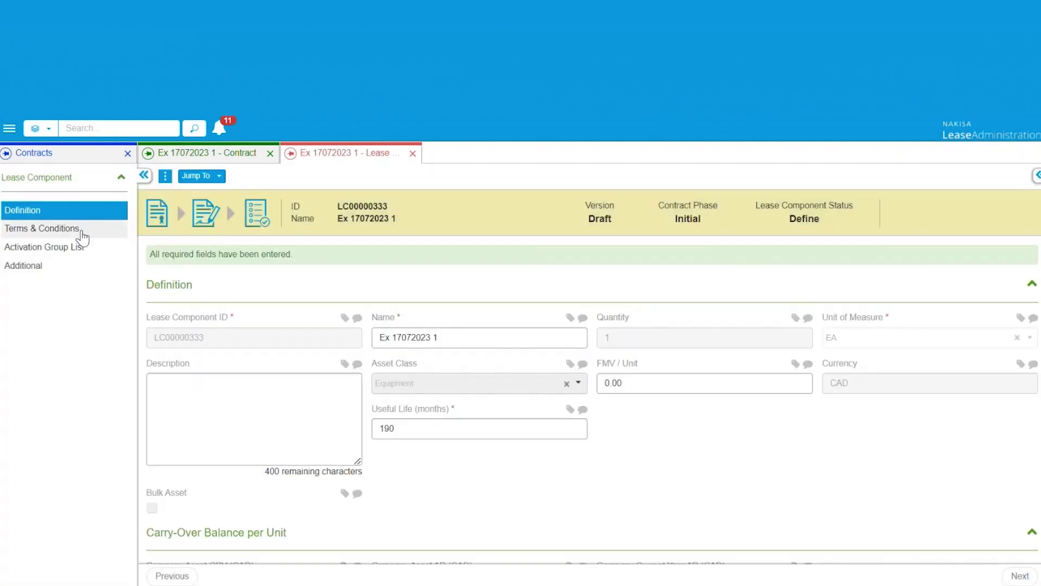
click(81, 233)
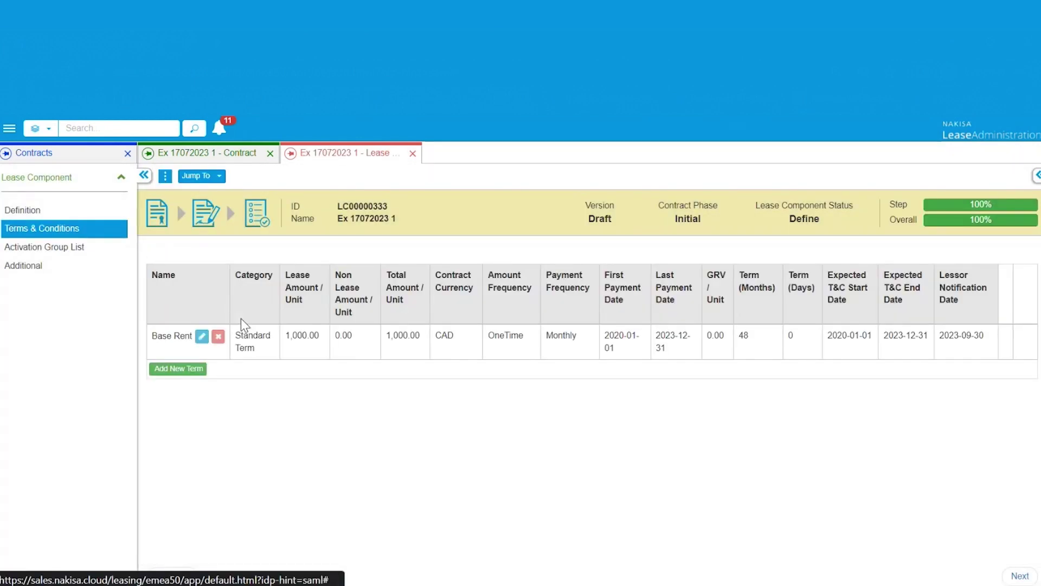
Add a standard term of type Supplemental with a lease amount of 100 per unit.
click(190, 371)
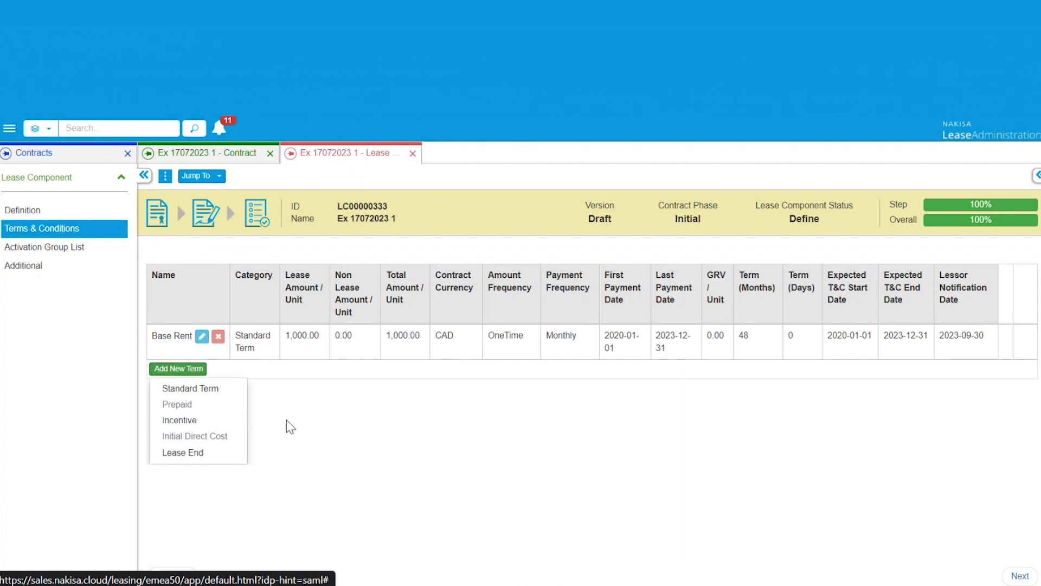
click(222, 389)
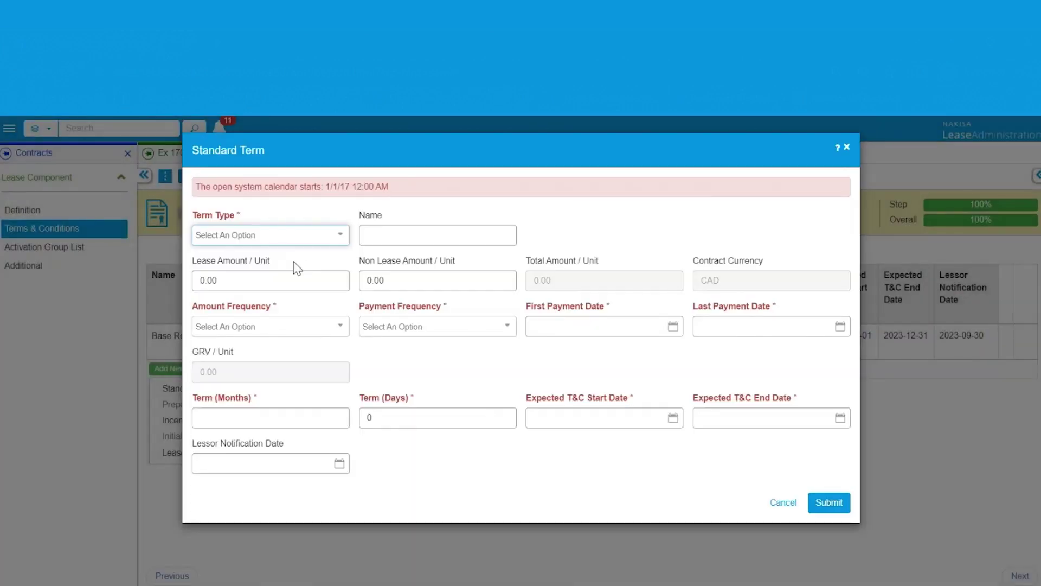
click(301, 235)
click(260, 296)
click(267, 282)
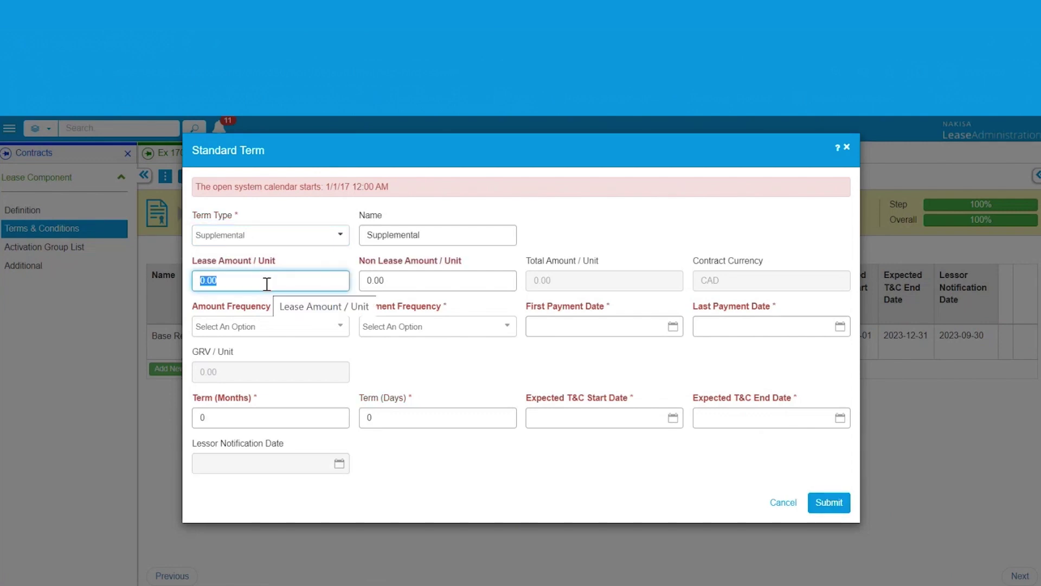
text(199)
key(BackSpace)
key(BackSpace)
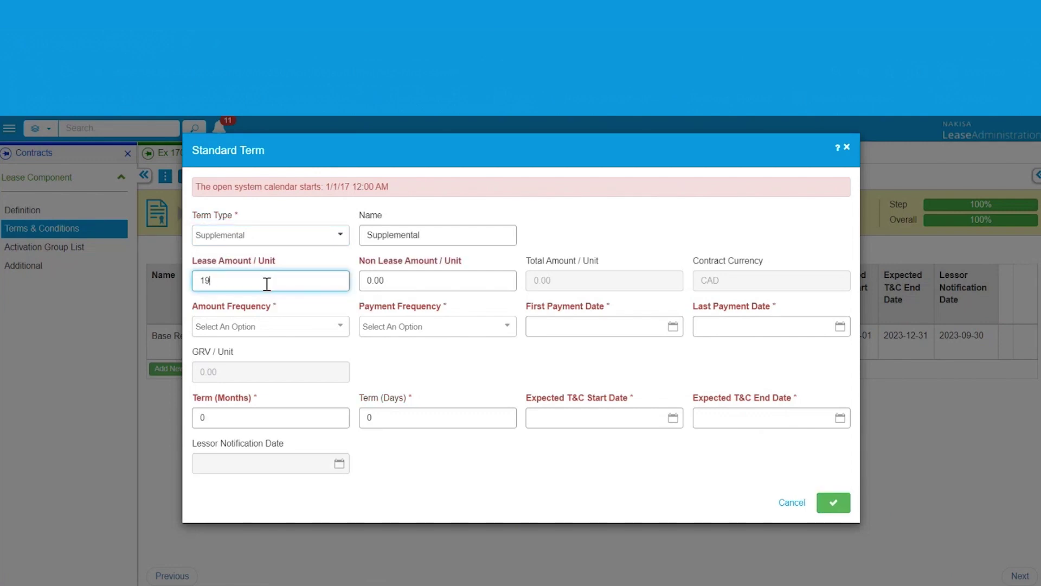
text(00)
Set the Supplemental term's amount frequency to OneTime and its payment frequency to Monthly.
click(316, 330)
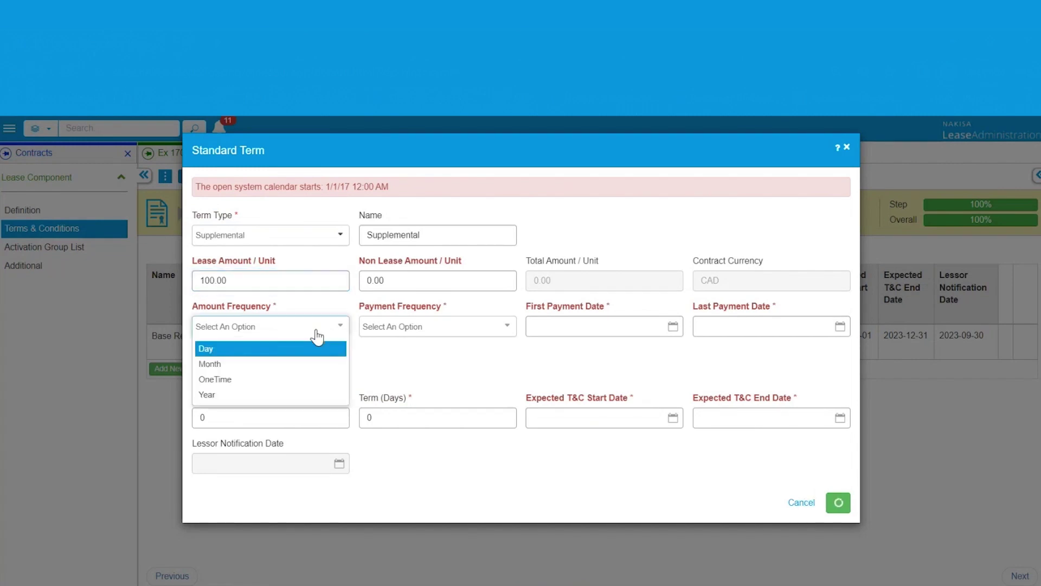
click(261, 379)
click(415, 330)
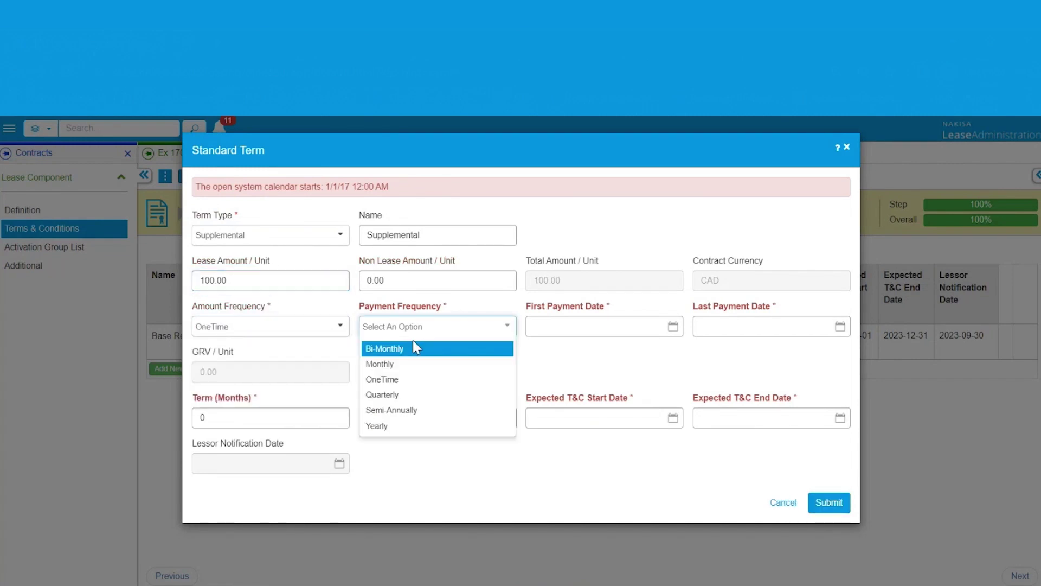
click(446, 363)
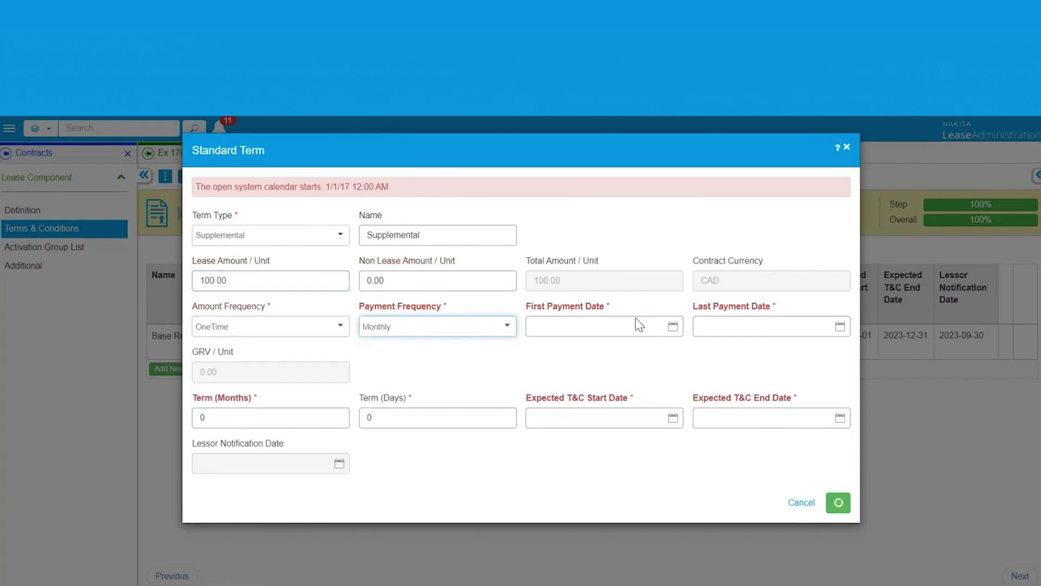
Set the Supplemental term's first payment date to 2023-07-01.
click(673, 327)
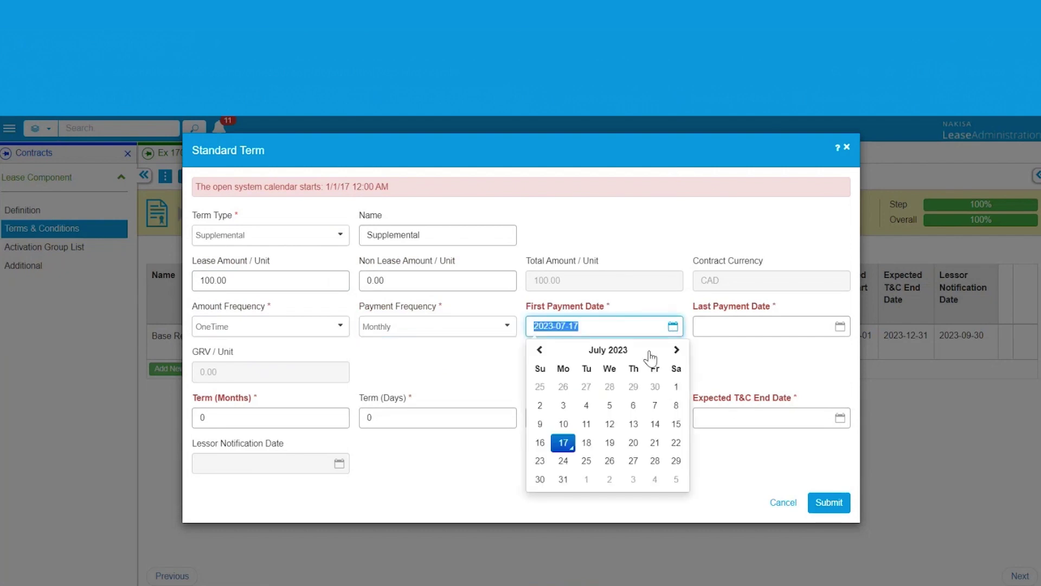
click(676, 386)
click(611, 325)
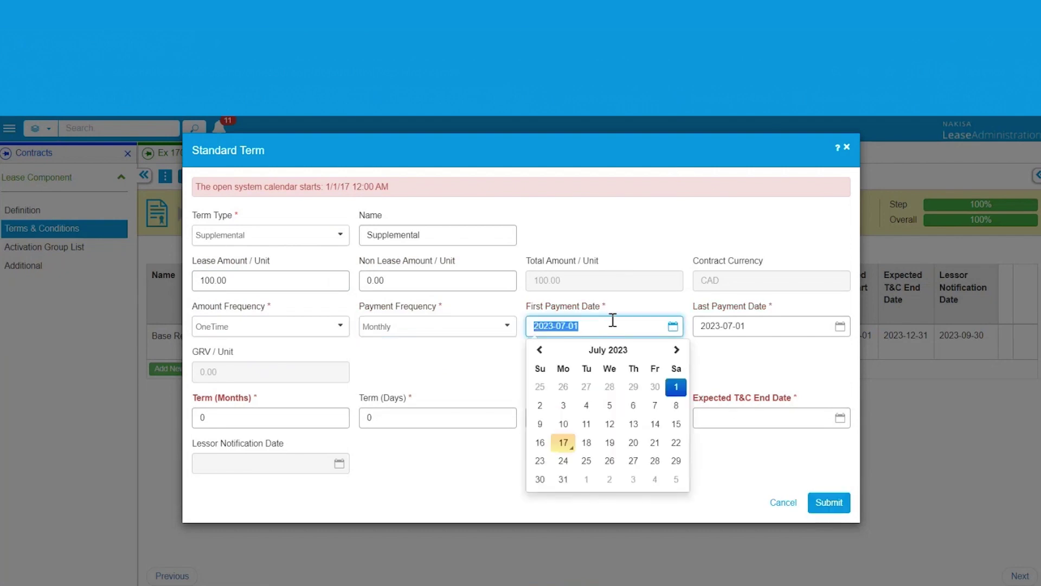
click(725, 369)
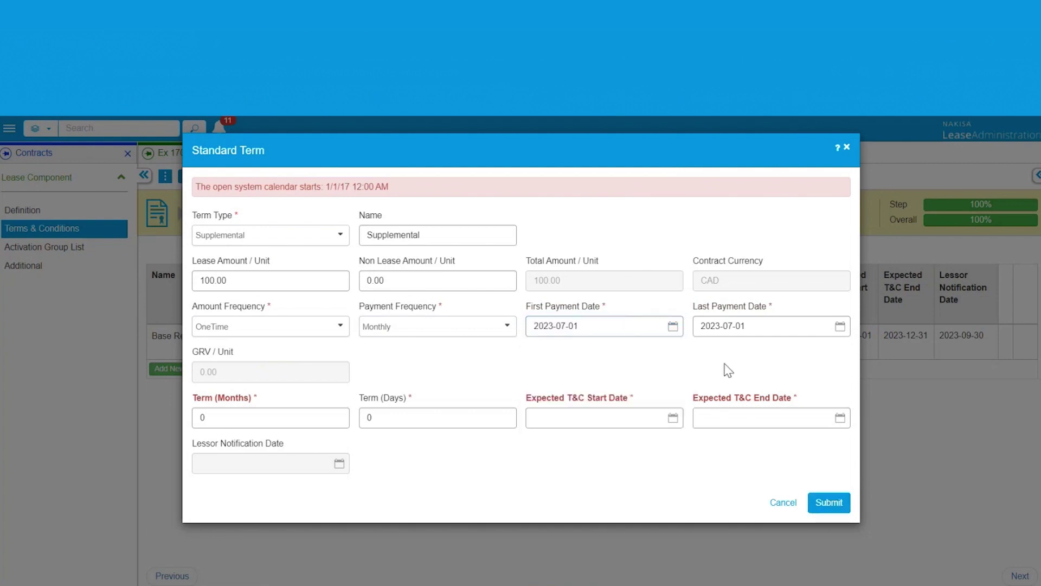
Set the expected T&C start date to 2023-07-01 and end date to 2023-07-31, and submit the Supplemental term.
click(624, 409)
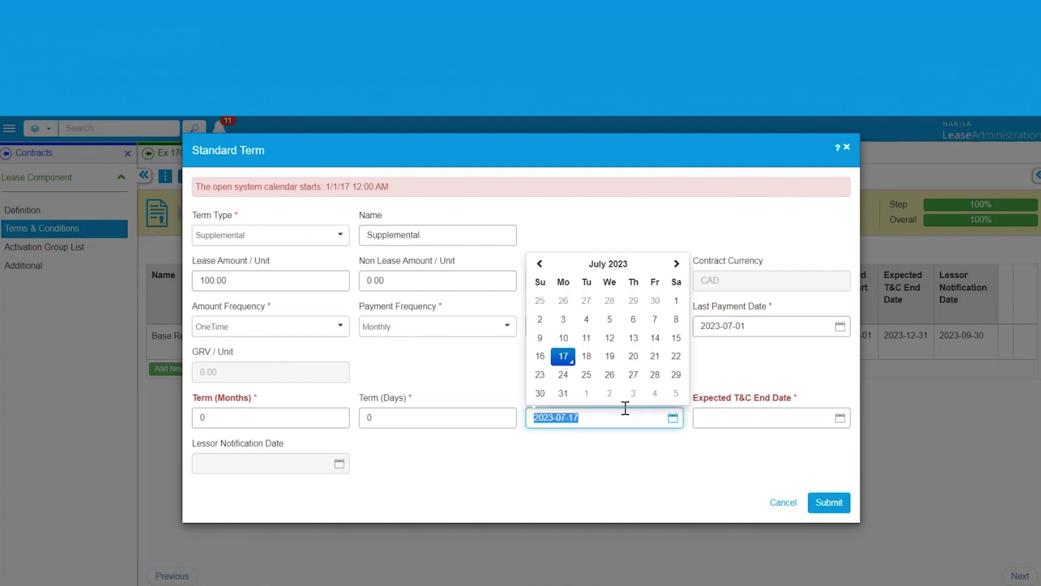
click(721, 367)
click(722, 417)
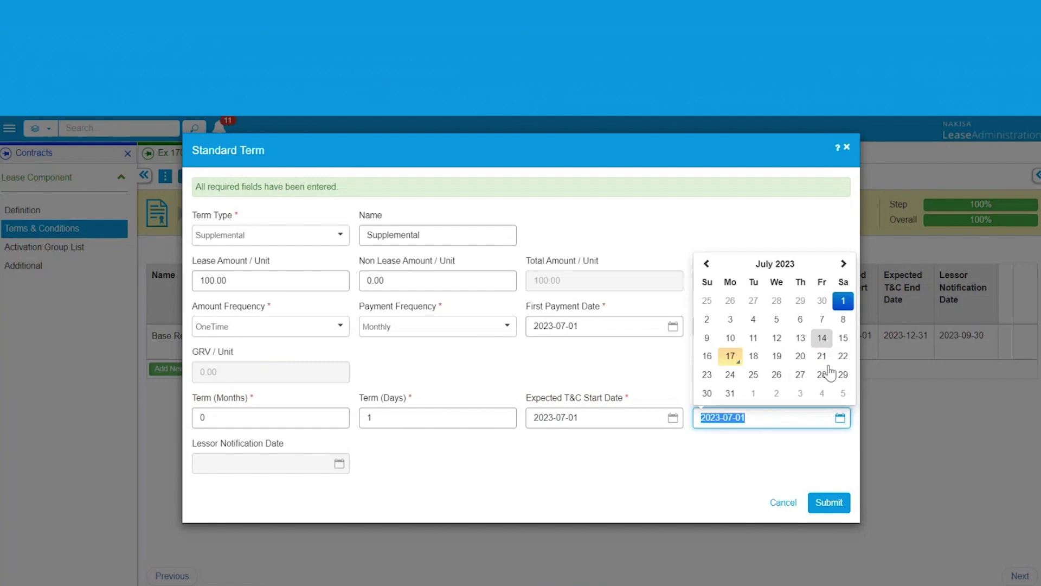
click(730, 392)
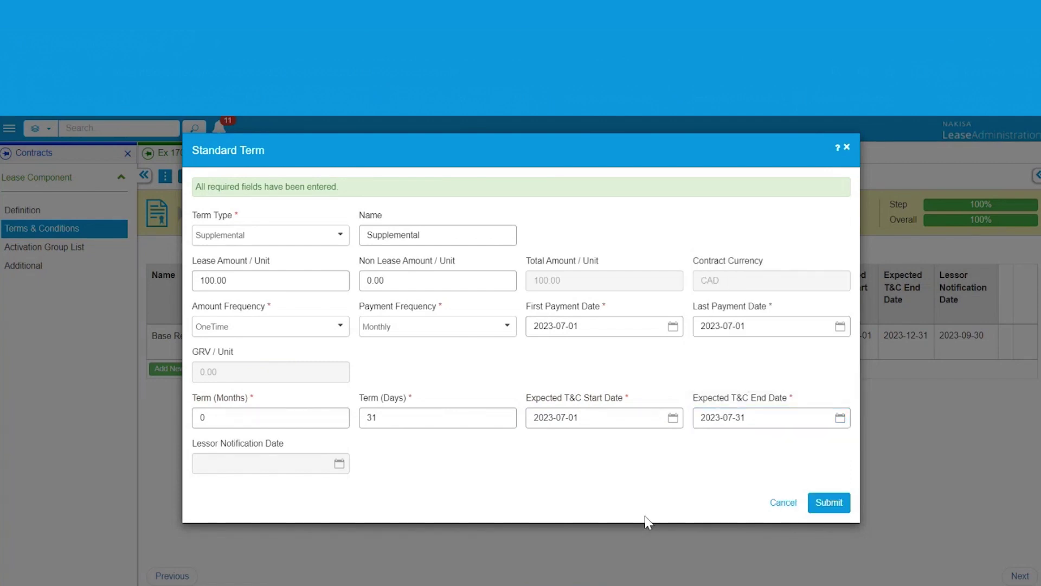
click(824, 504)
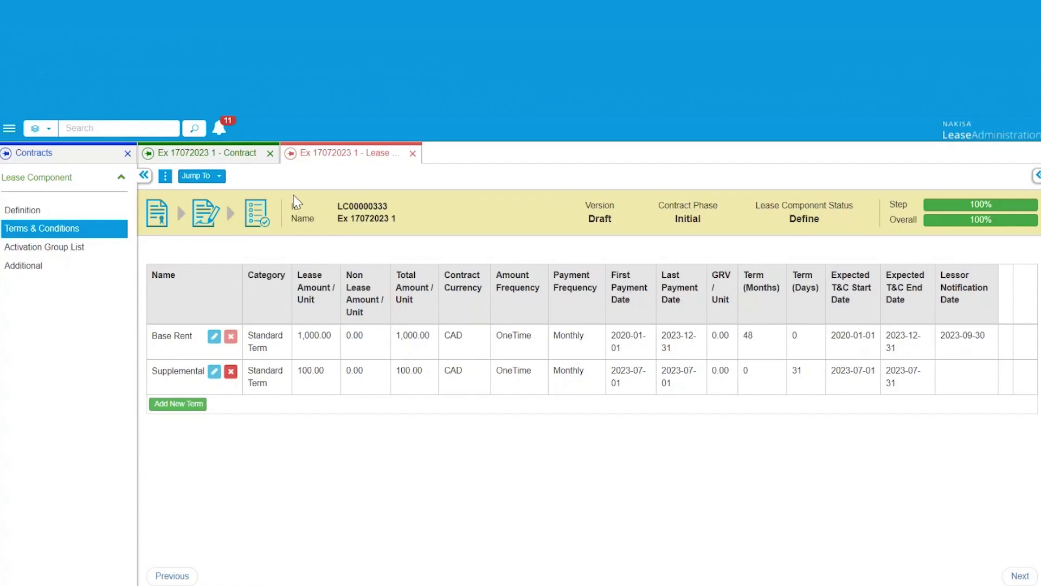
Return to the draft contract, send it to approval and approve it.
click(203, 176)
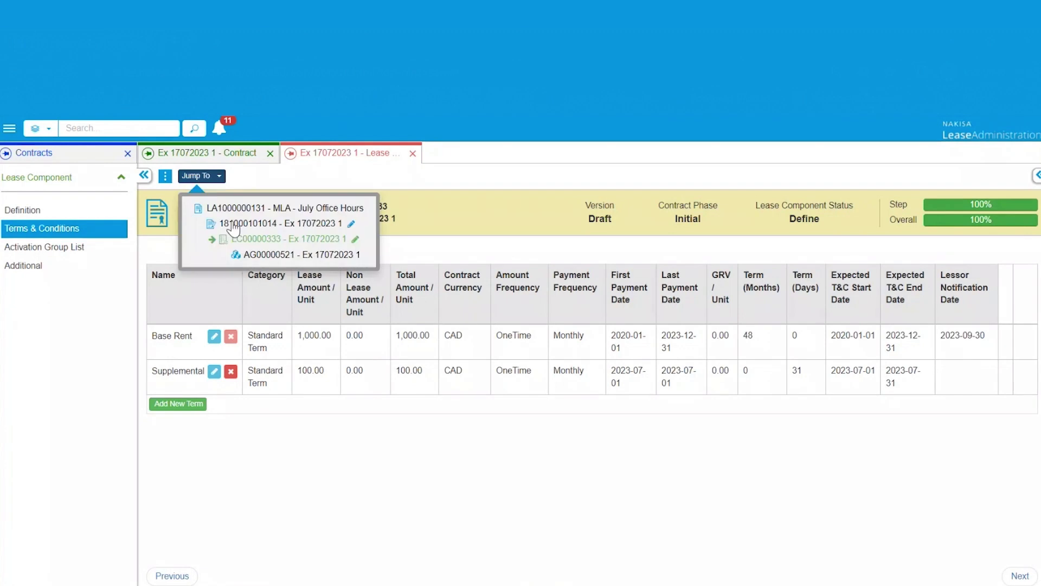
click(271, 221)
click(268, 176)
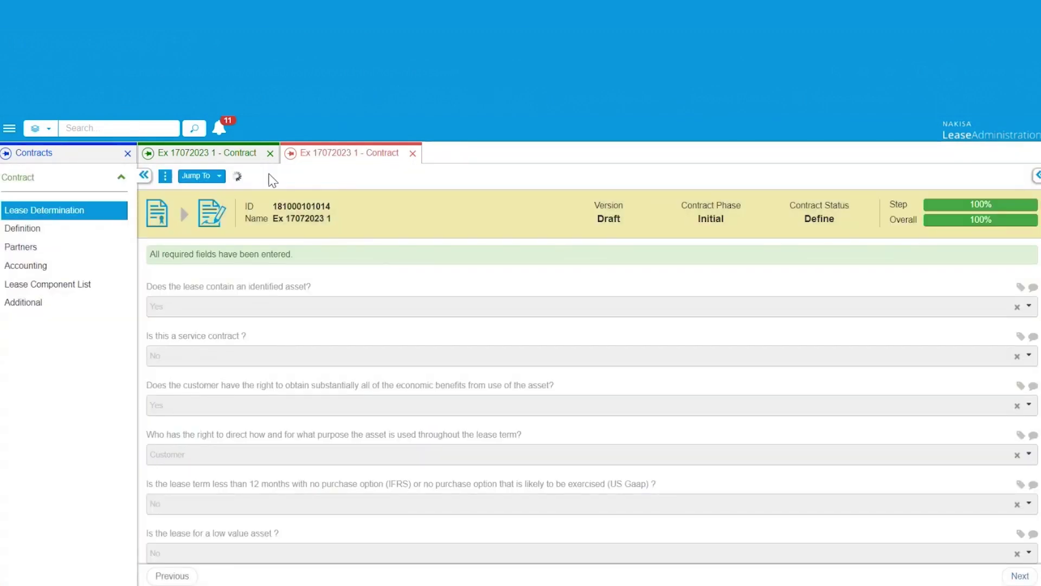
click(249, 177)
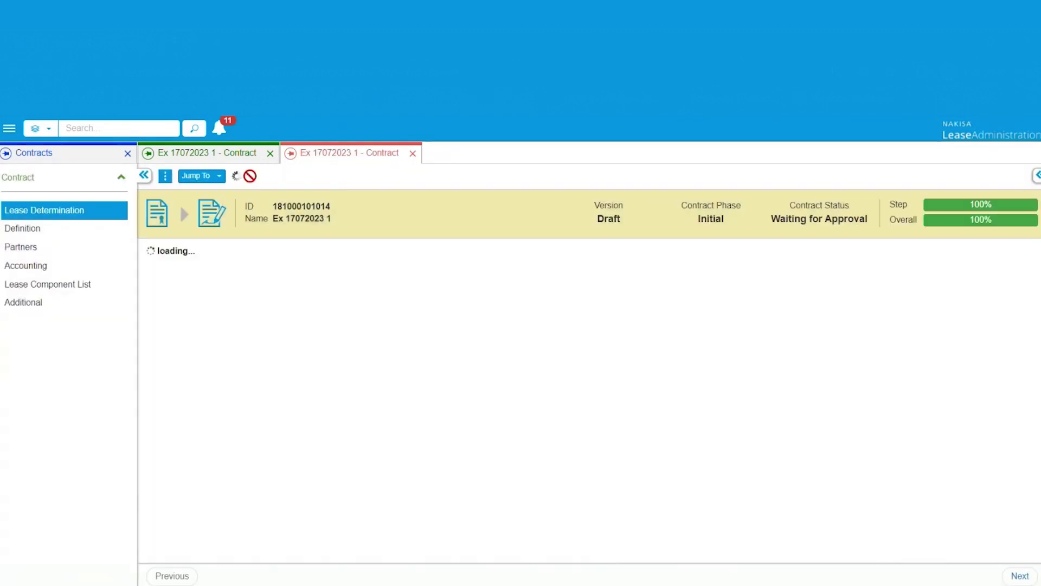
Go to the terms and conditions of the contract's activation group.
click(220, 179)
click(267, 254)
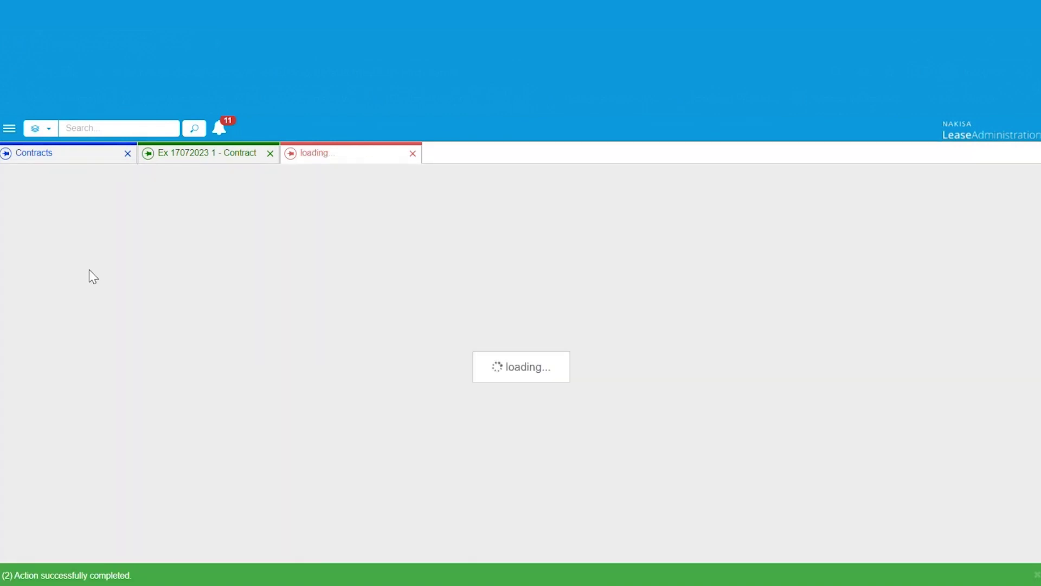
click(68, 248)
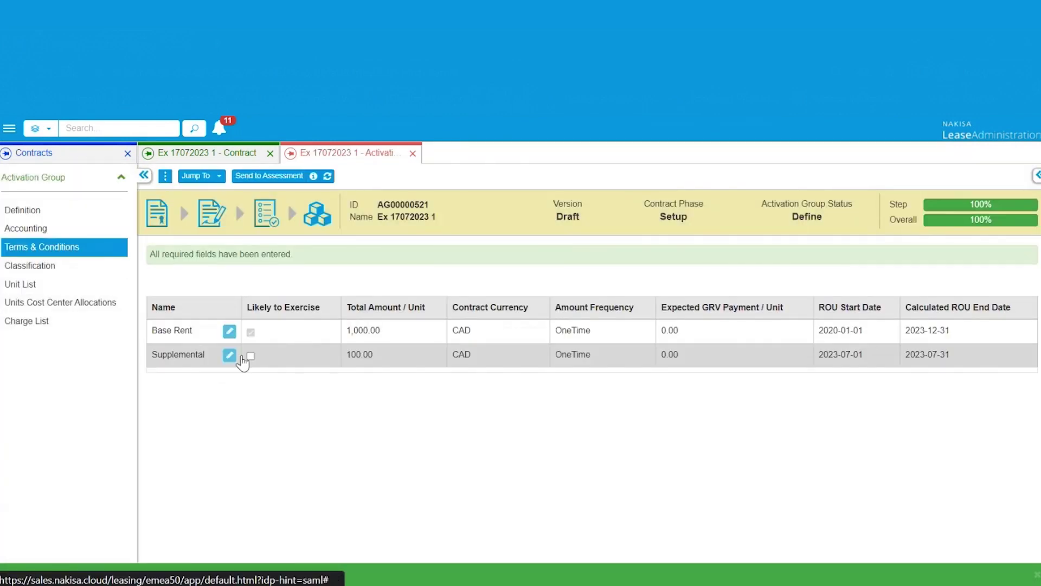
Mark the Supplemental term as likely to exercise and send the activation group to assessment with effective and posting dates of 2023-07-01.
click(255, 364)
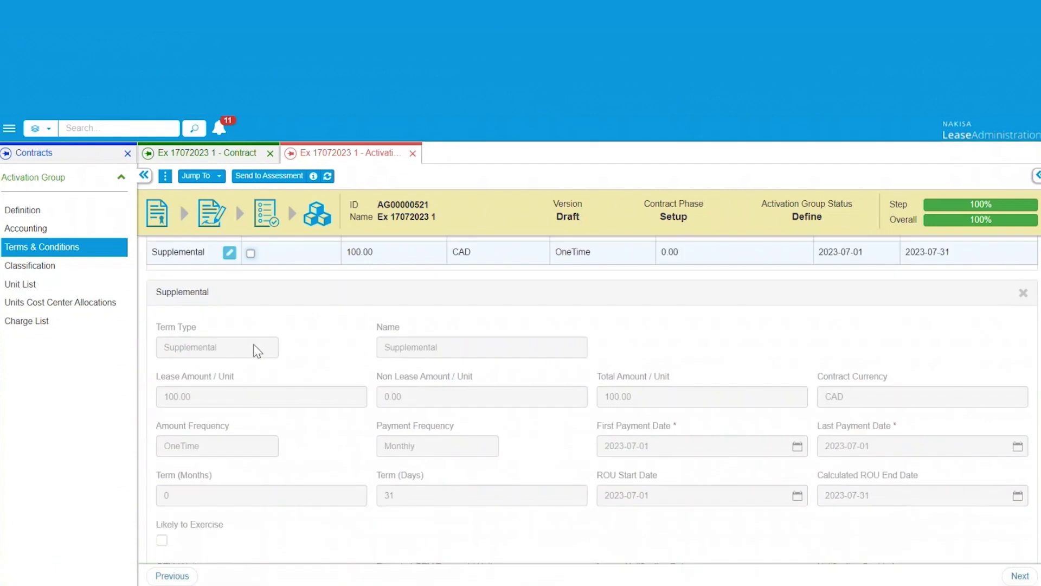
click(251, 311)
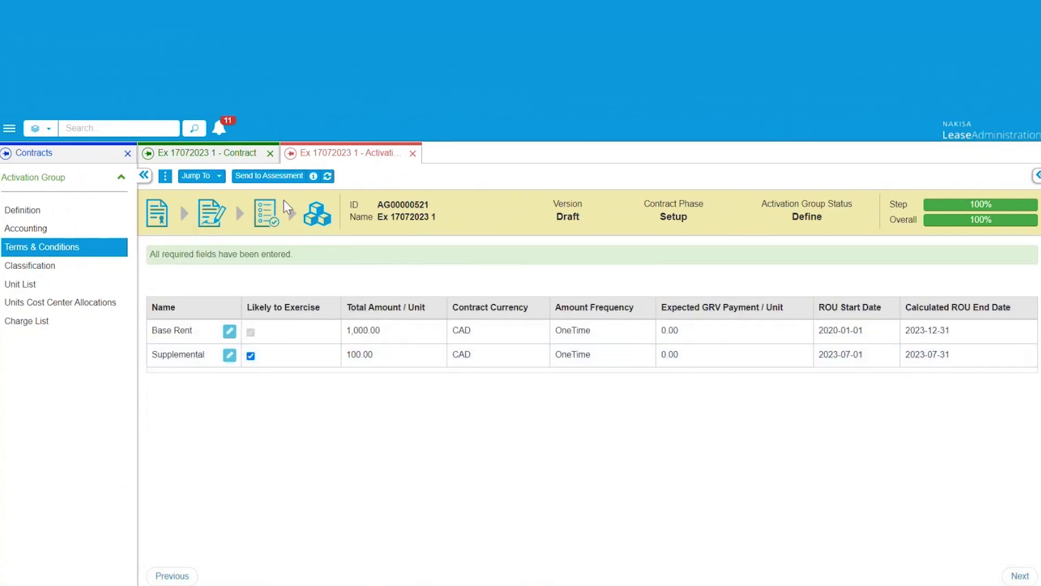
click(270, 176)
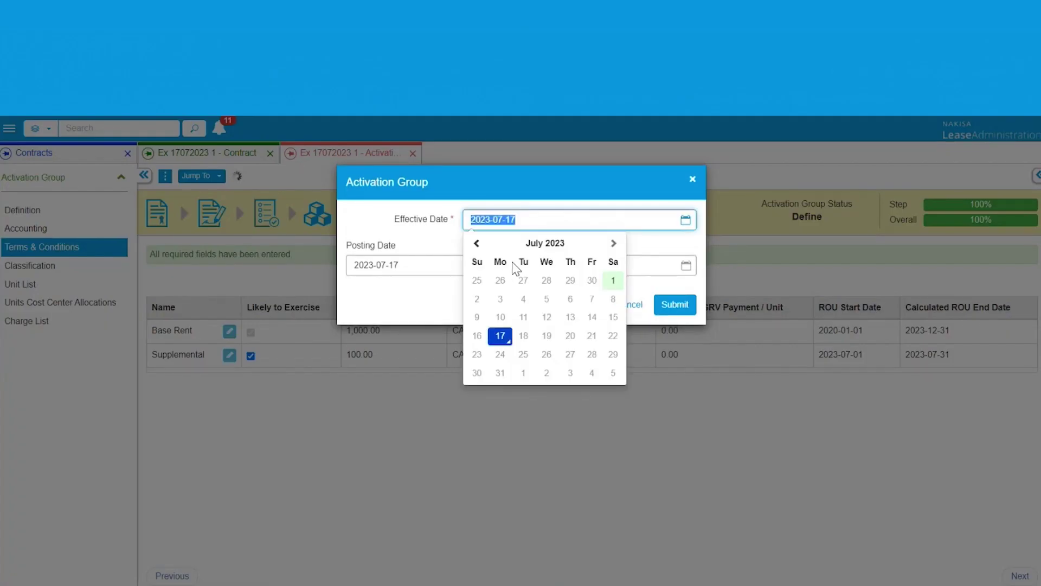
click(613, 279)
click(539, 221)
key(ctrl+c)
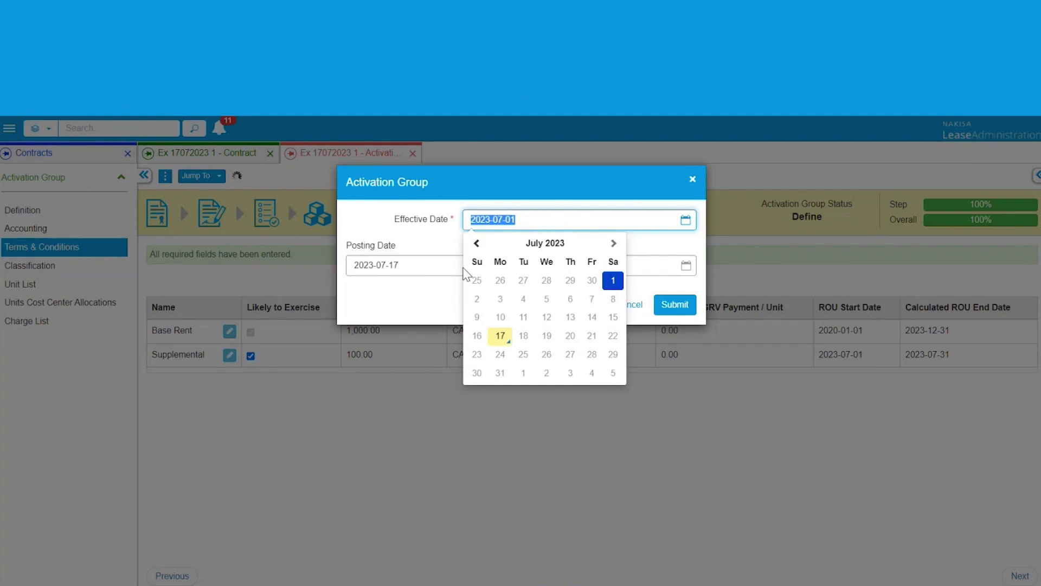
click(440, 266)
key(ctrl+v)
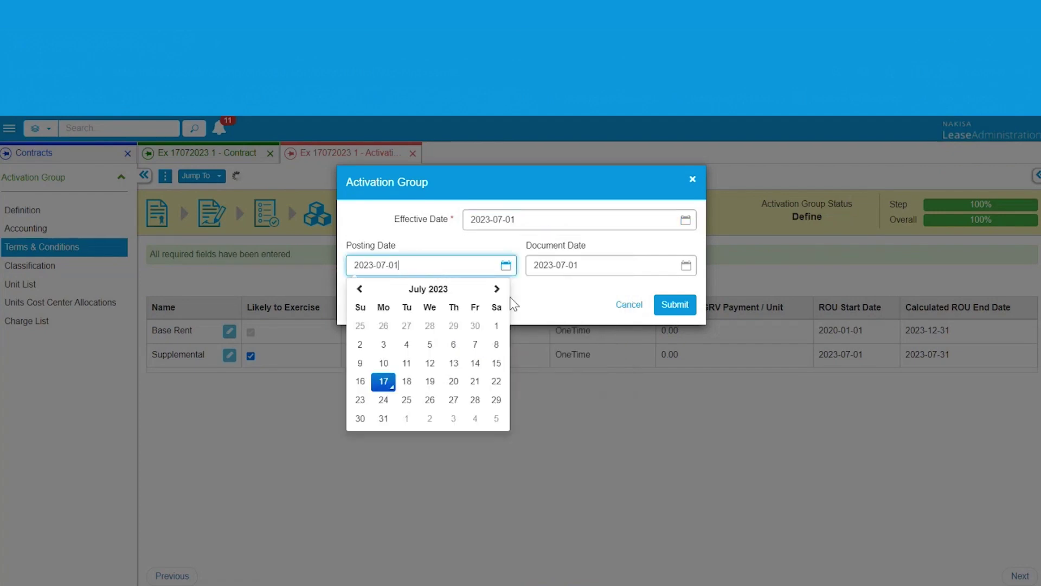
click(532, 304)
click(677, 306)
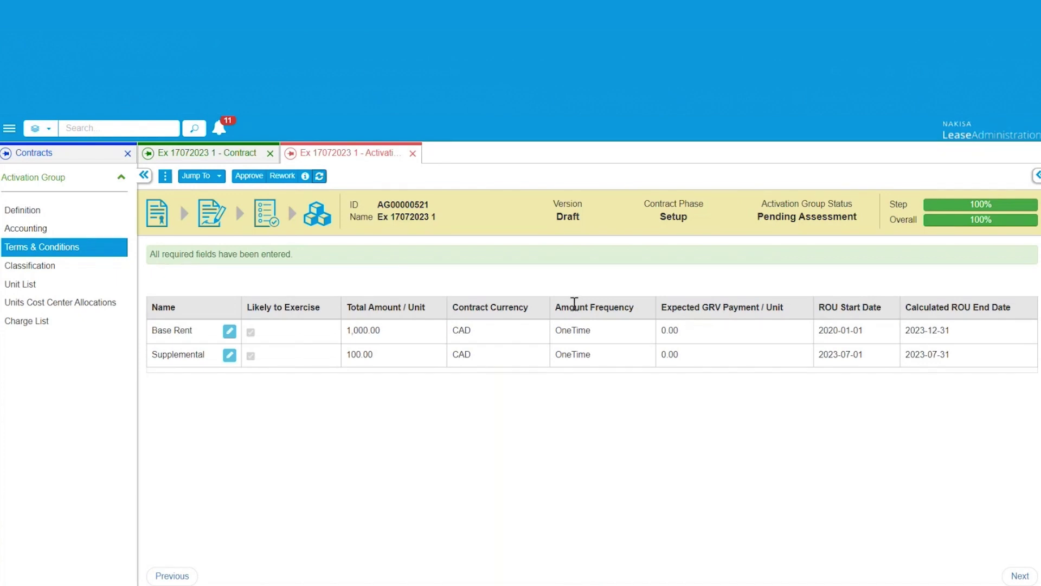
View the activation group's schedules with all columns for all years.
click(165, 176)
click(235, 203)
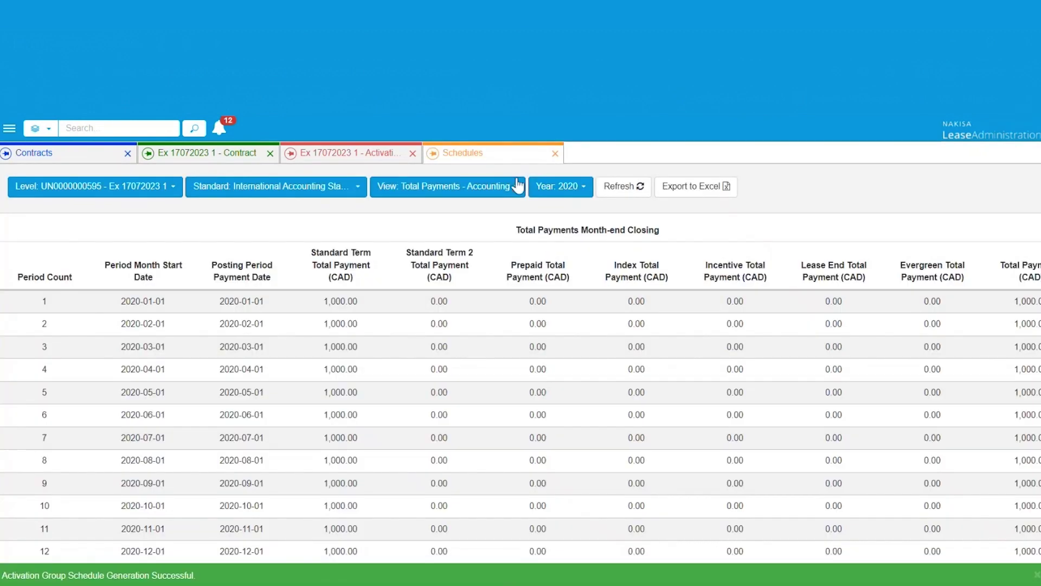
click(515, 187)
click(414, 320)
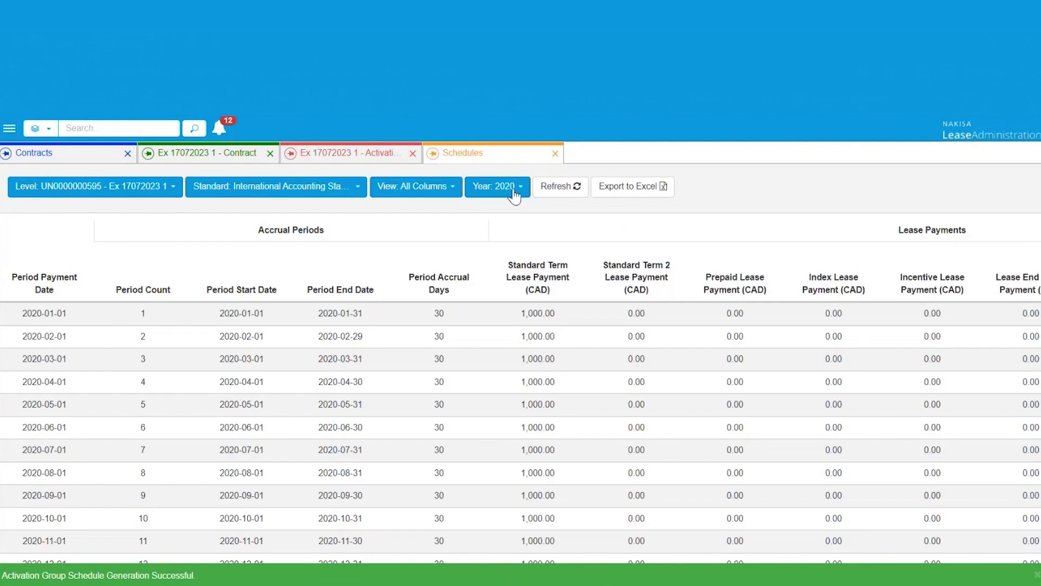
click(512, 190)
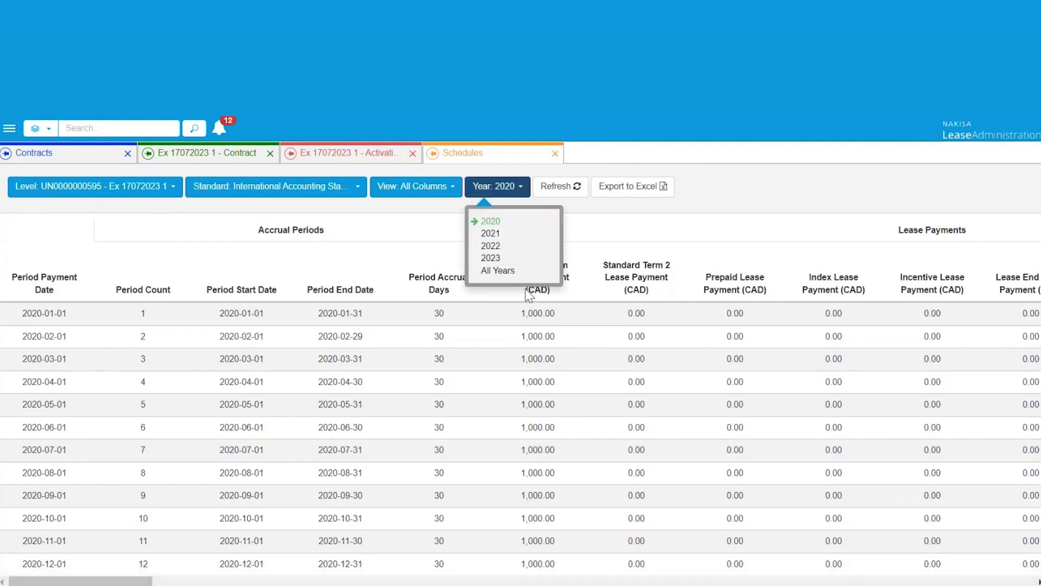
click(514, 278)
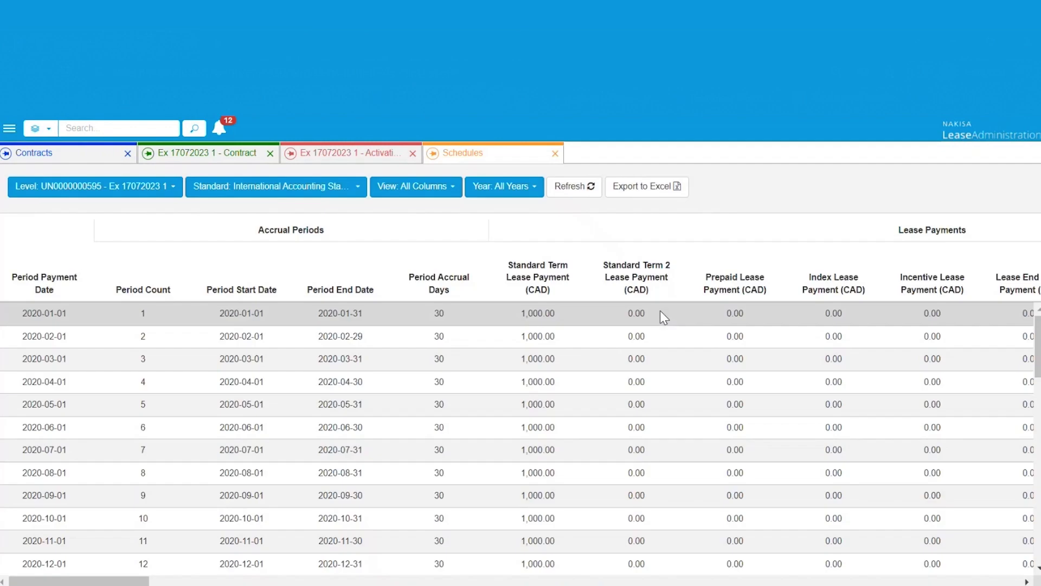
Examine the minimum lease payments and effective interest rates across the schedule periods, and close the schedules.
drag(142, 581, 263, 567)
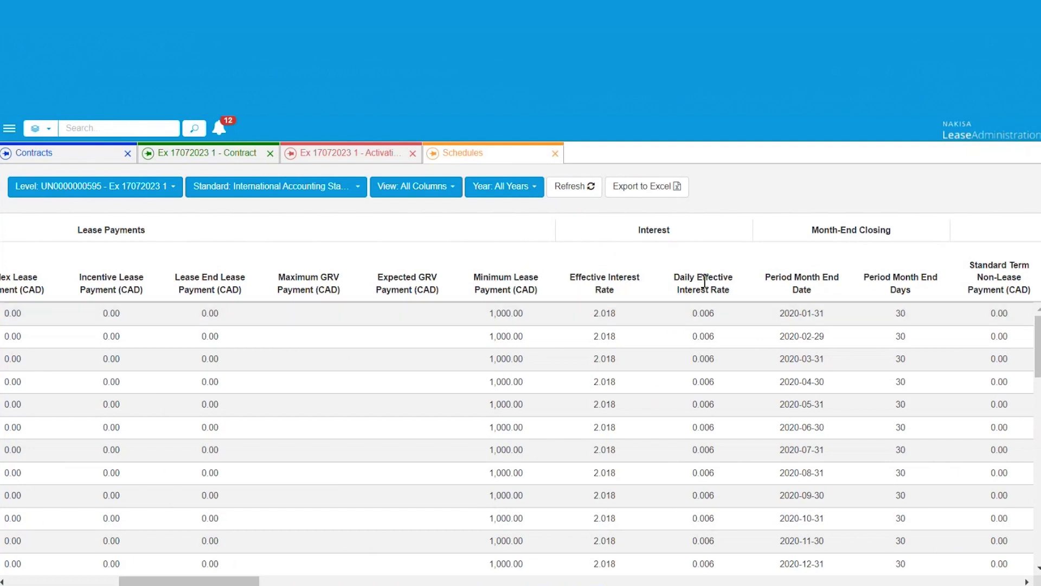
scroll(722, 374, down, 10)
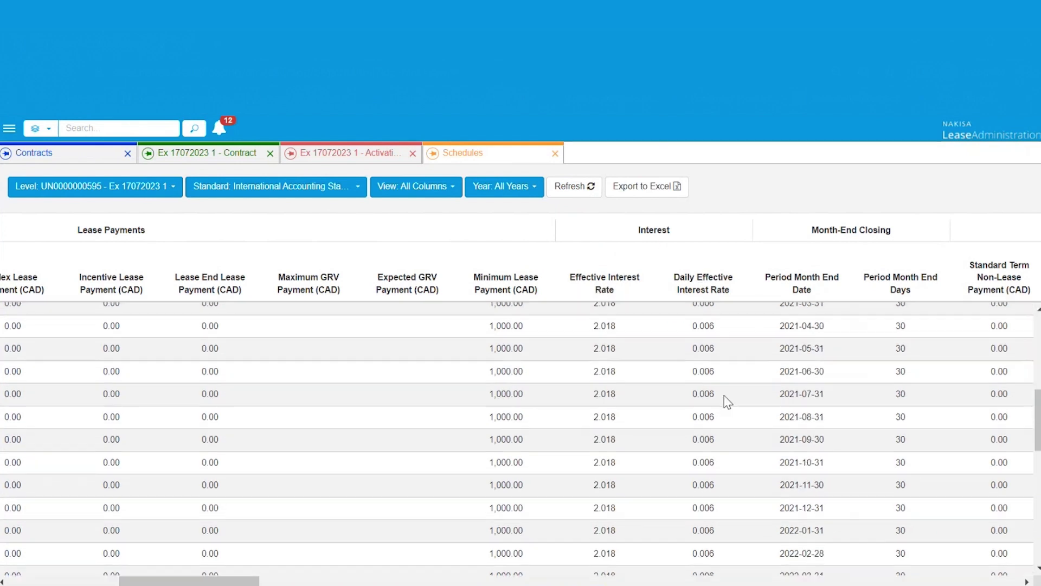
scroll(731, 401, down, 6)
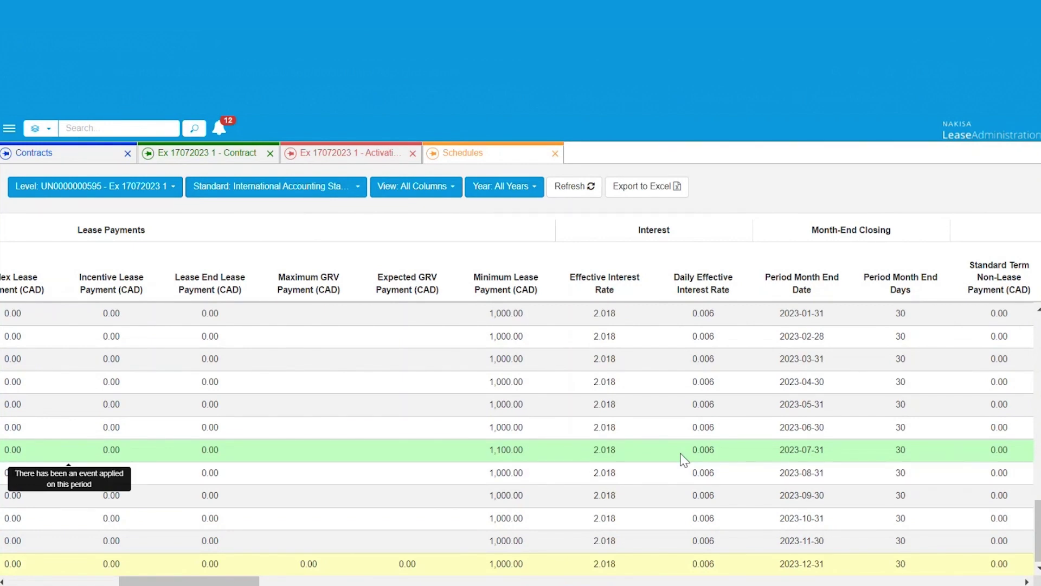
scroll(683, 460, up, 10)
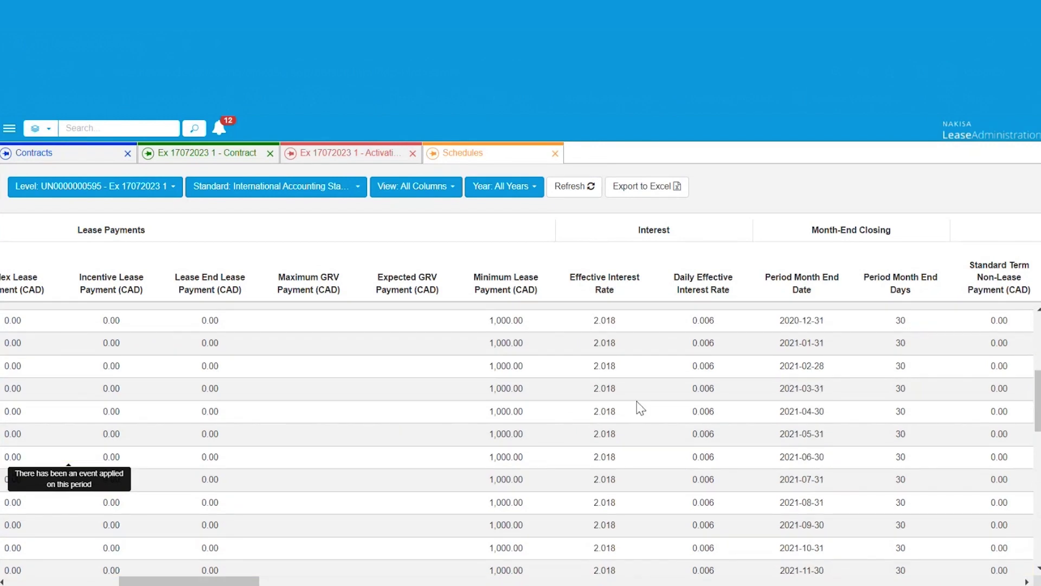
click(555, 153)
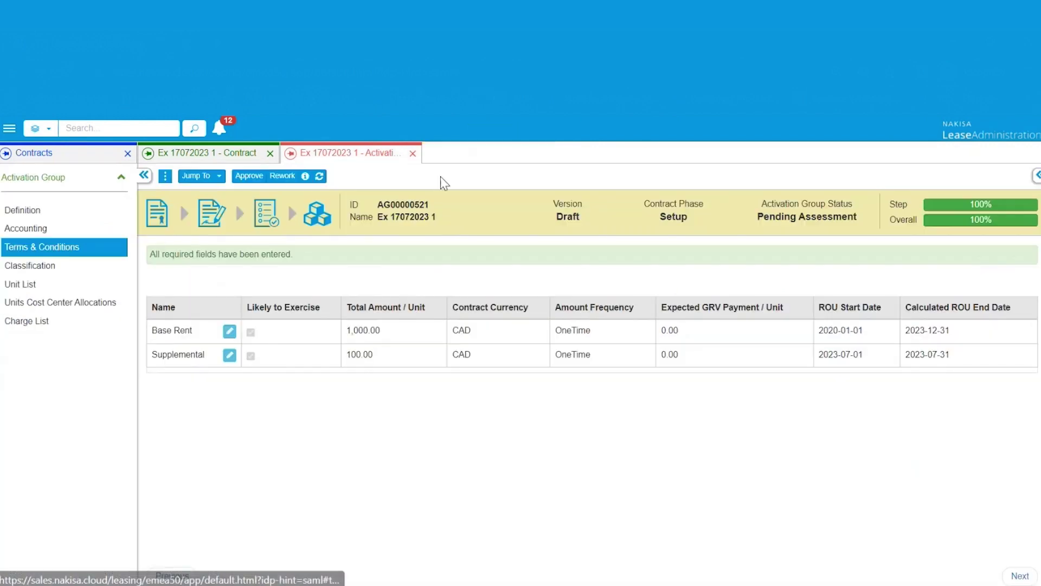
Close the activation group, reopen the contract's draft from its lease component and delete that draft.
click(413, 154)
click(219, 177)
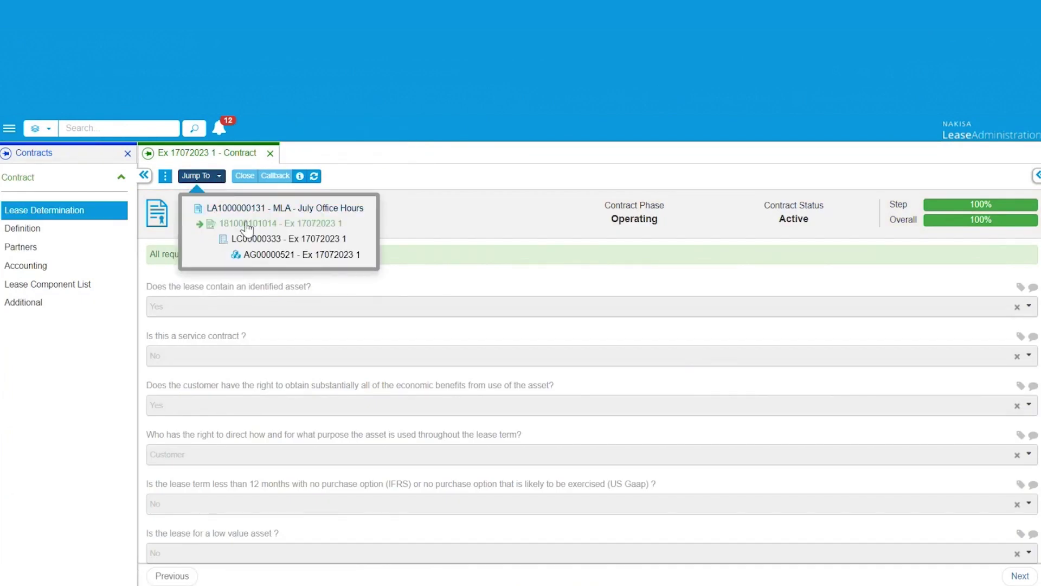
click(165, 176)
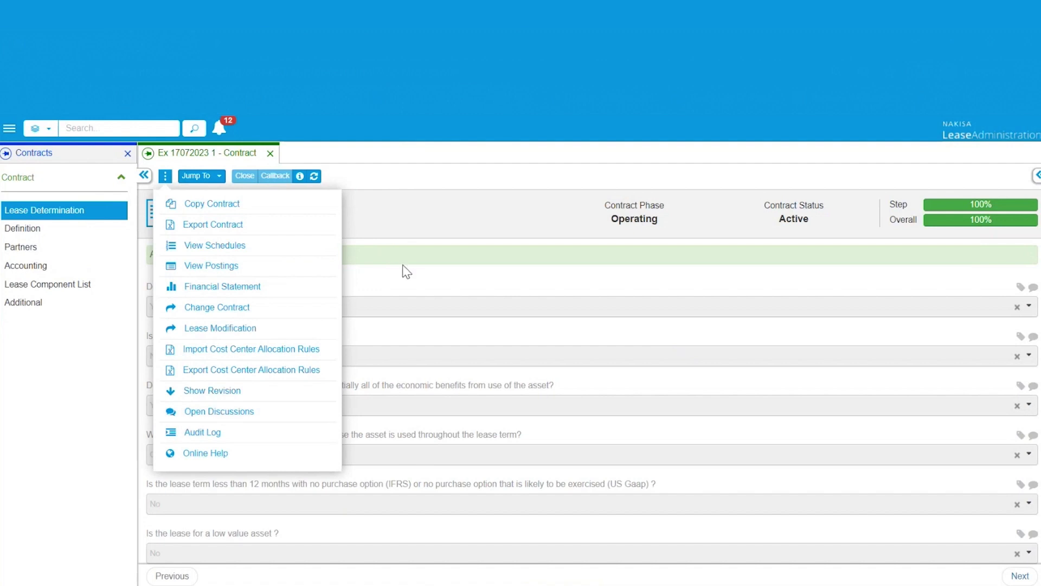
click(399, 264)
click(201, 176)
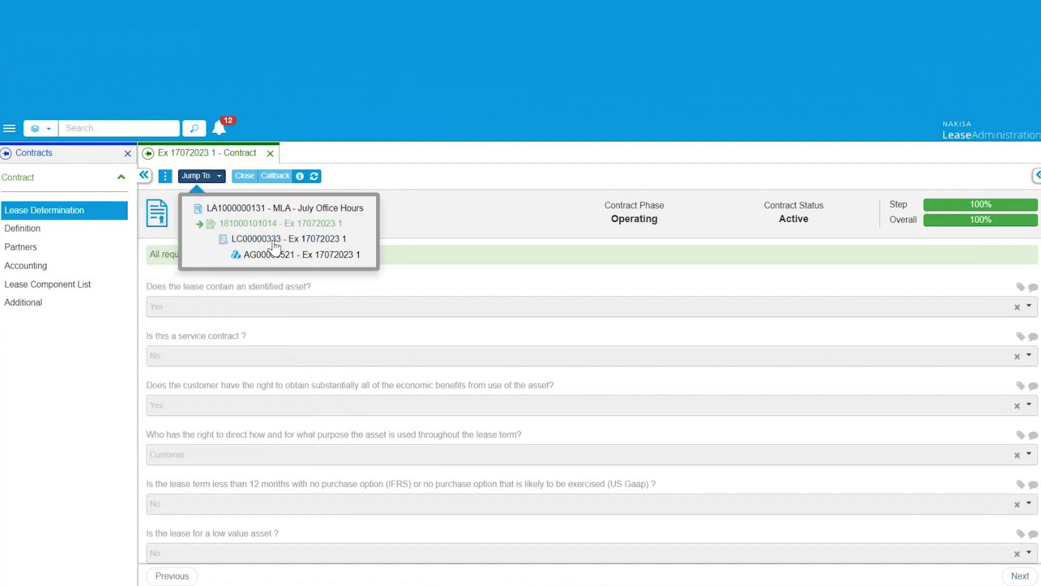
click(277, 241)
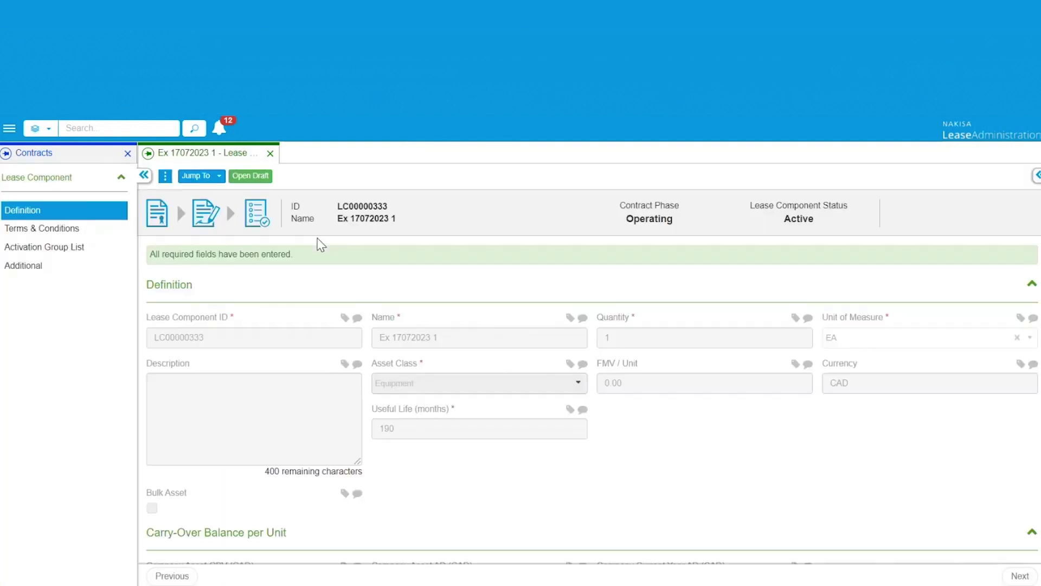
click(258, 176)
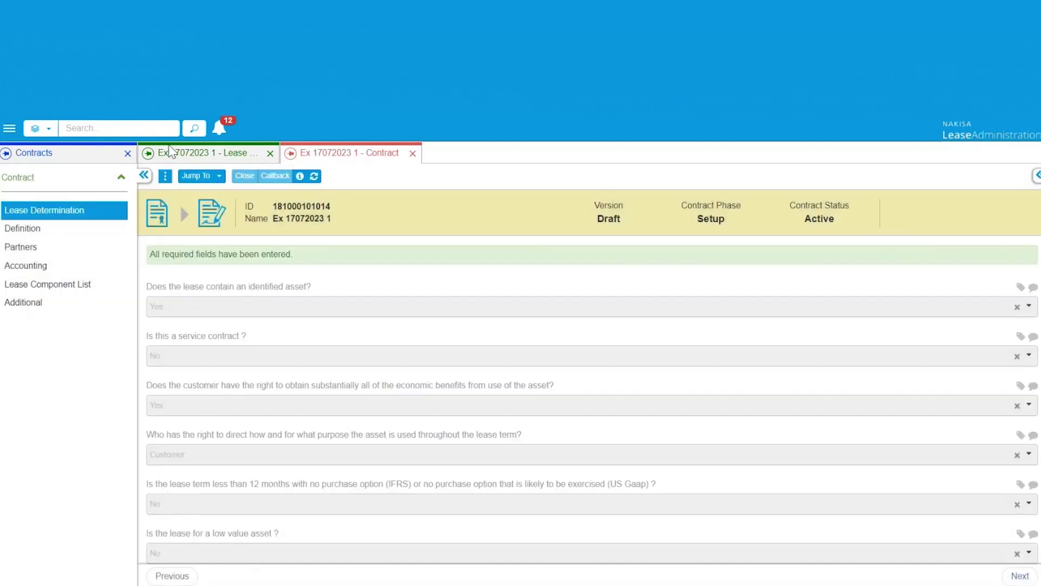
click(164, 176)
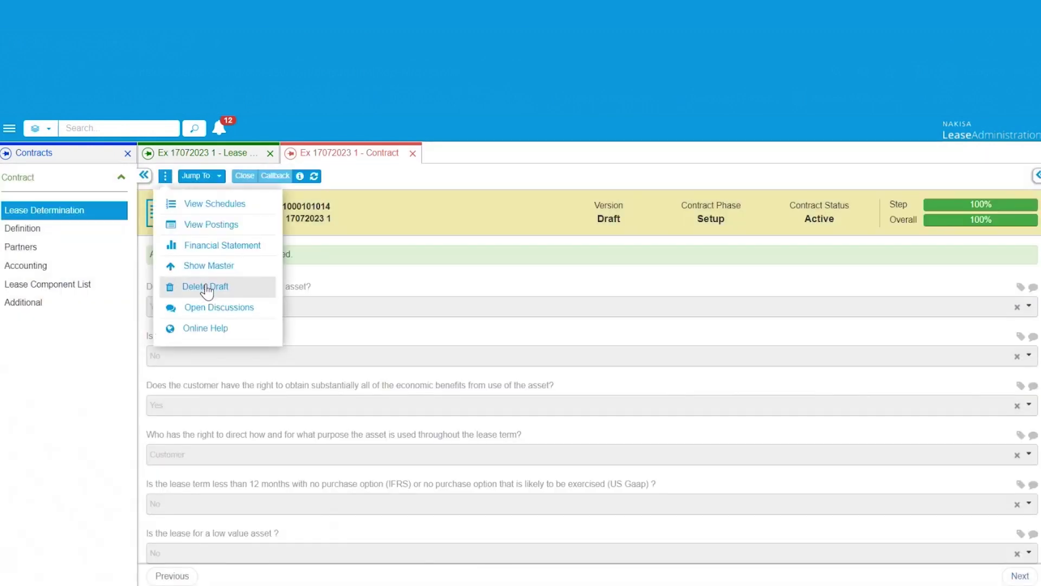
click(207, 288)
click(680, 208)
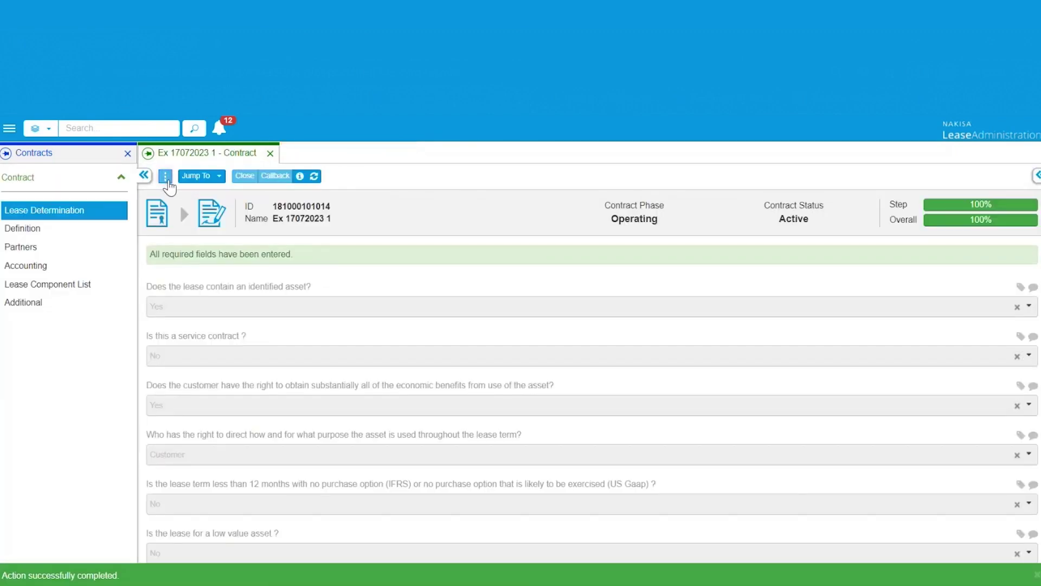
Submit a lease modification on the active contract with reason code Addendum to Contract - New Terms and a contract rate of 5.
click(167, 180)
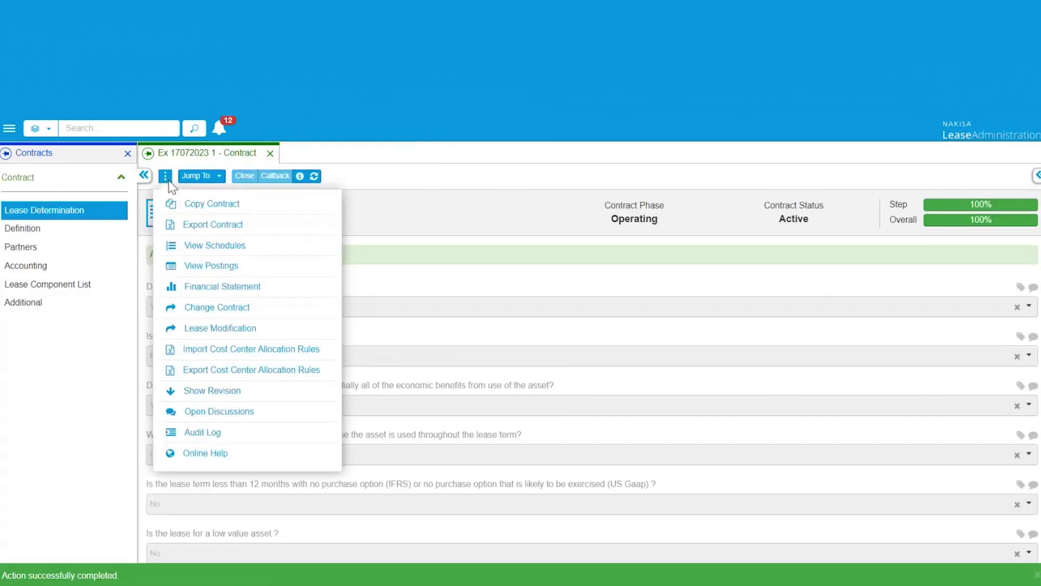
click(331, 327)
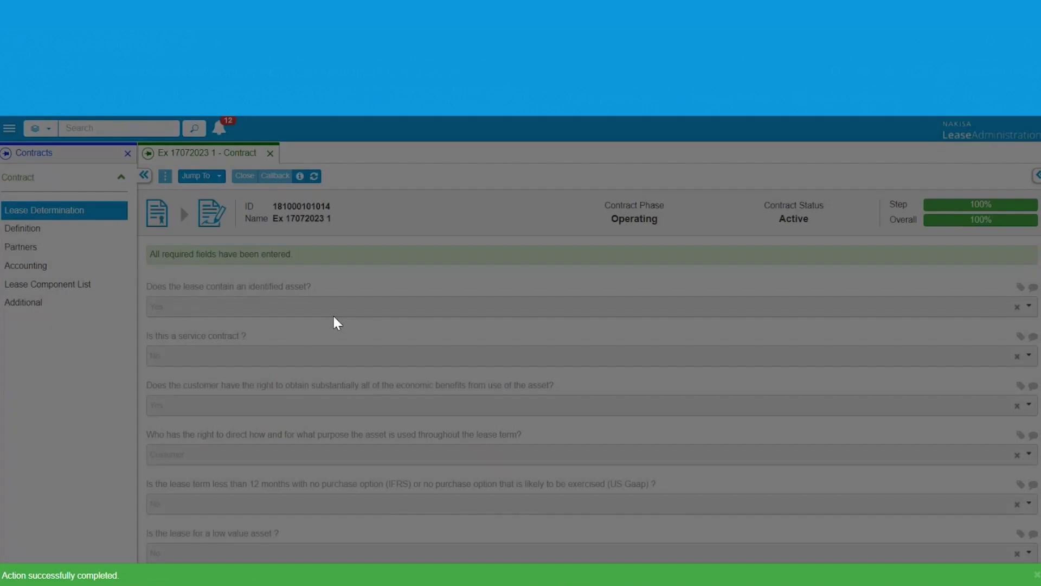
click(499, 220)
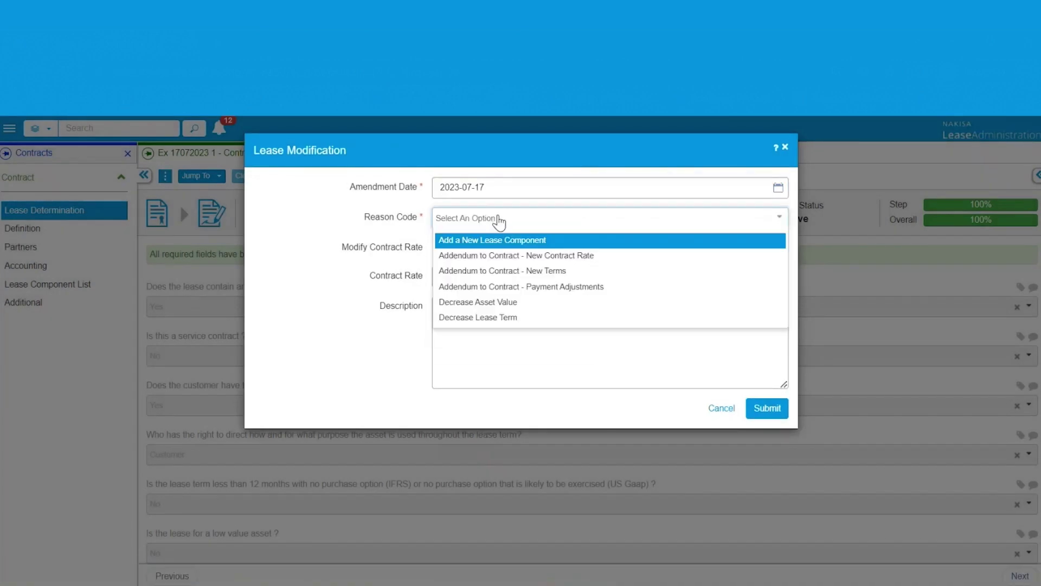
click(508, 271)
click(480, 275)
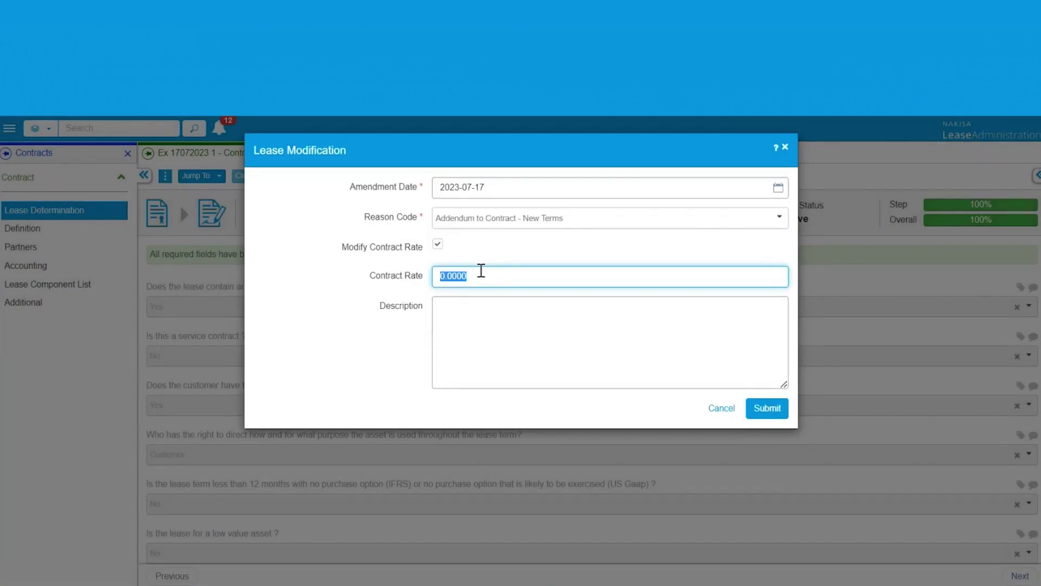
text(5)
click(390, 364)
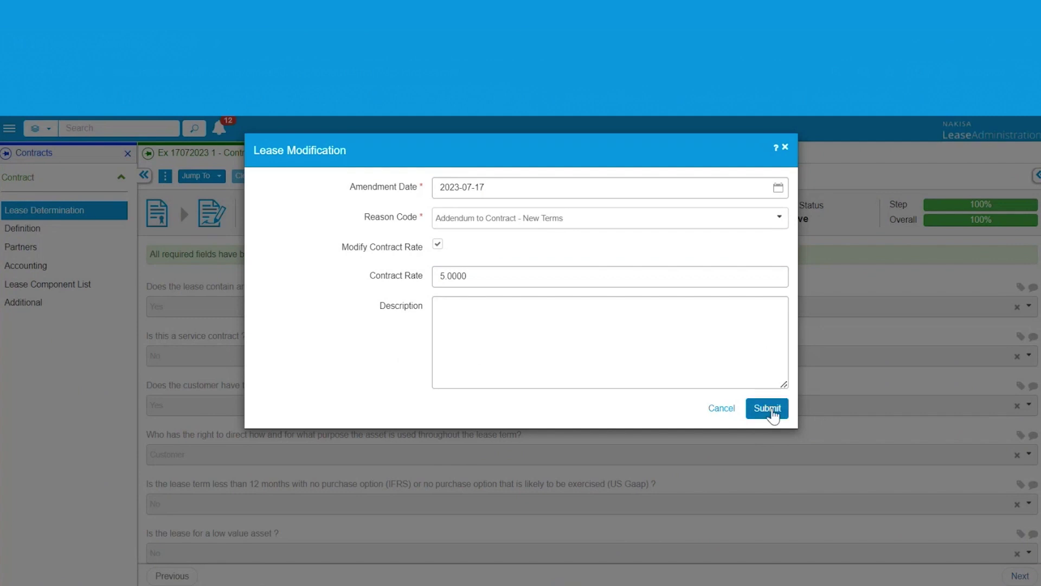
click(773, 411)
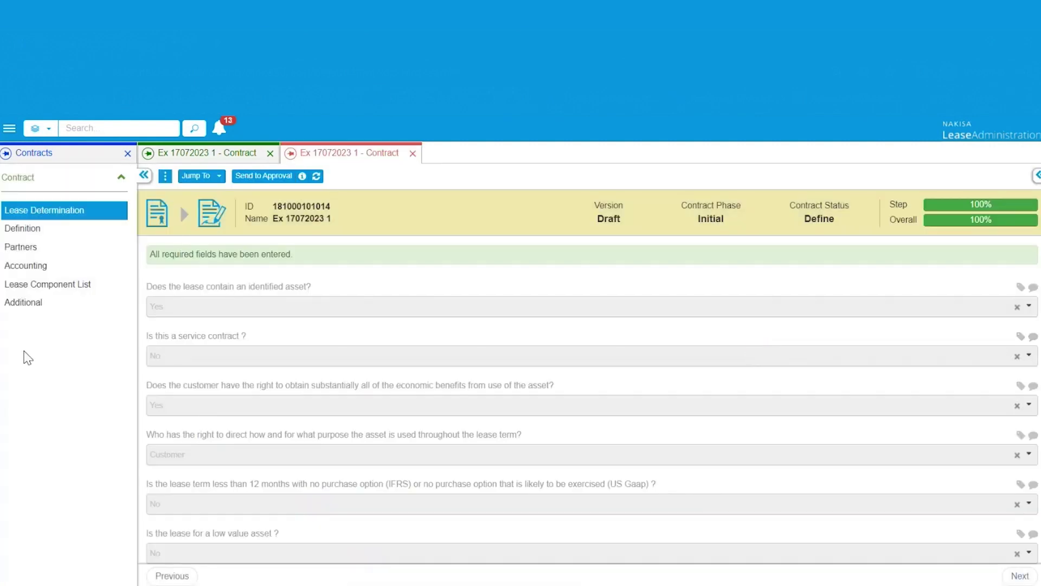
Check the new draft's financing terms in its accounting details, and go to the lease component's terms and conditions.
click(45, 267)
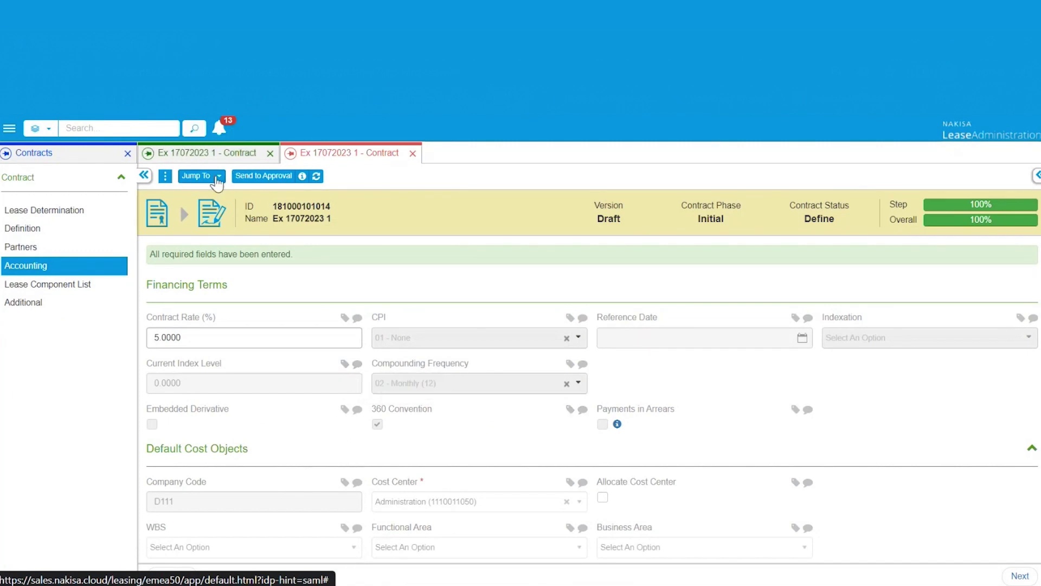
click(196, 176)
click(266, 236)
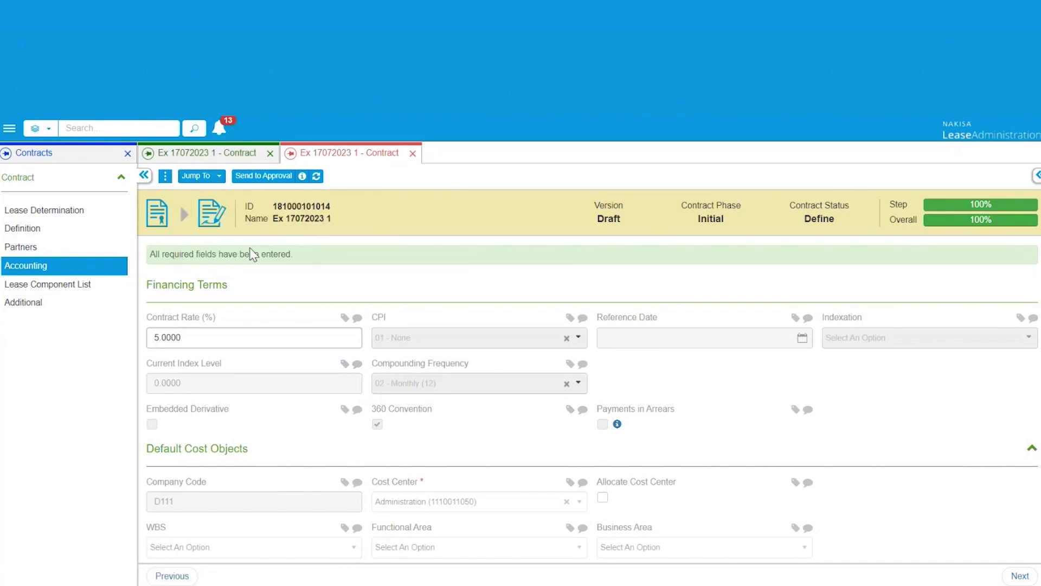
click(214, 176)
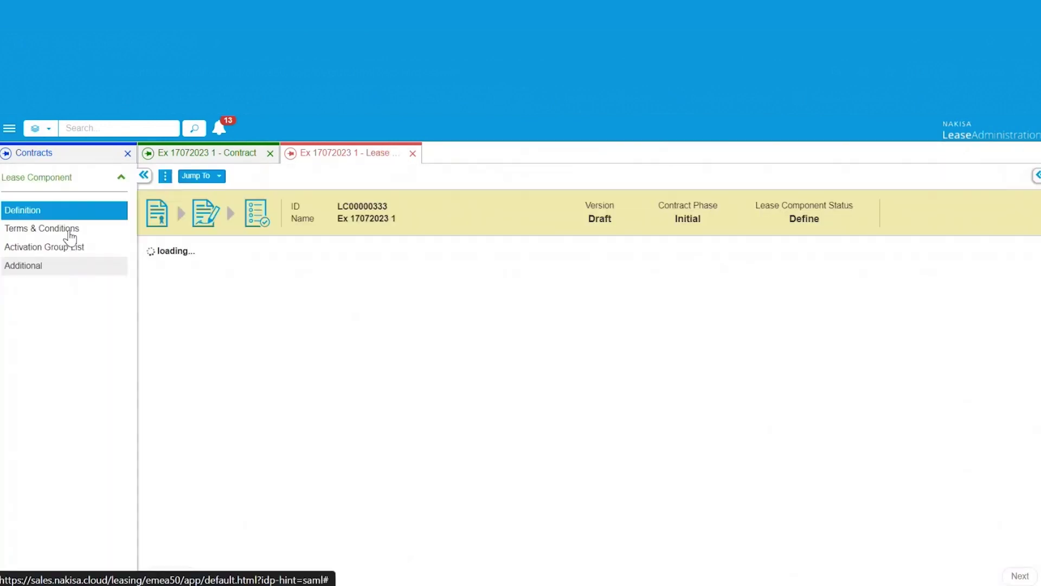
click(70, 232)
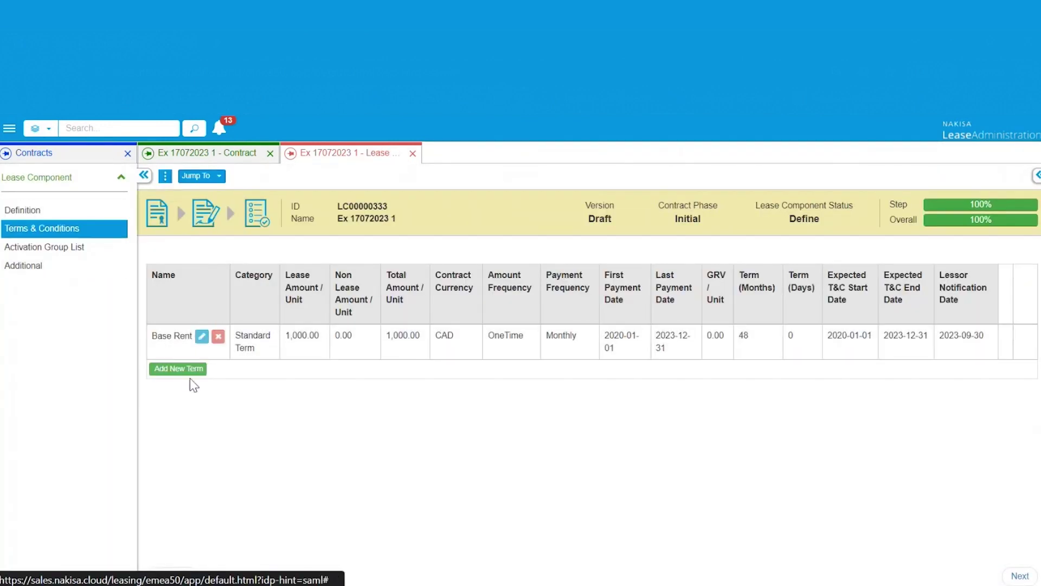
Start a Supplemental standard term with a lease amount of 100 per unit, OneTime amount frequency and Monthly payment frequency.
click(189, 370)
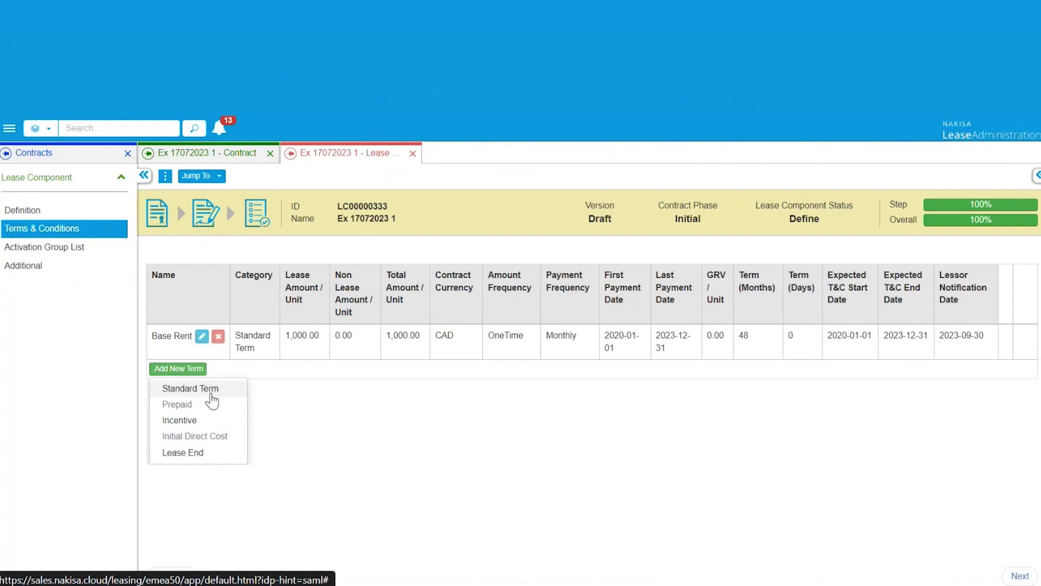
click(239, 388)
click(297, 235)
click(250, 285)
click(250, 283)
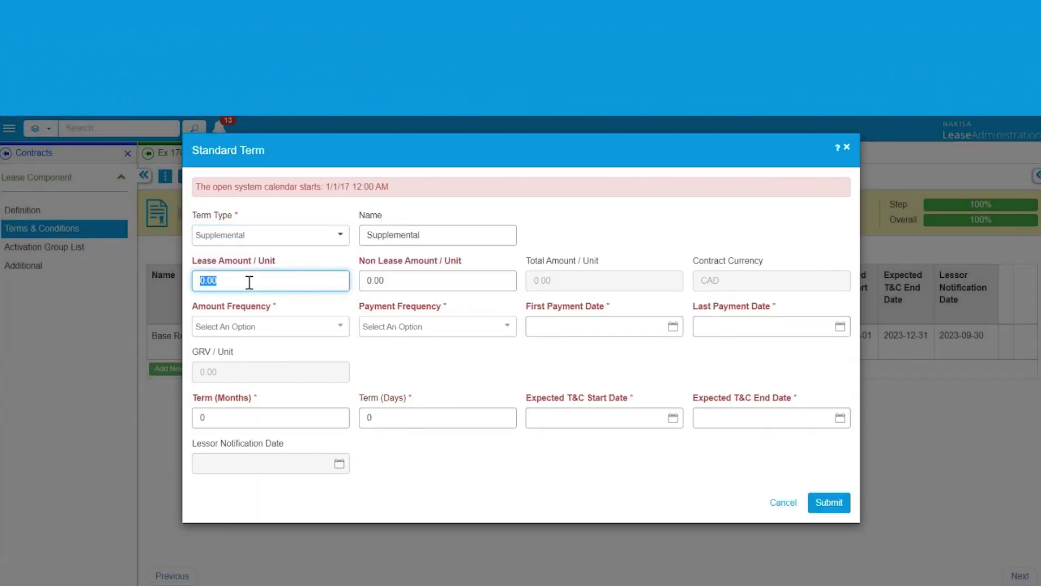
text(100)
click(234, 326)
click(215, 379)
click(460, 328)
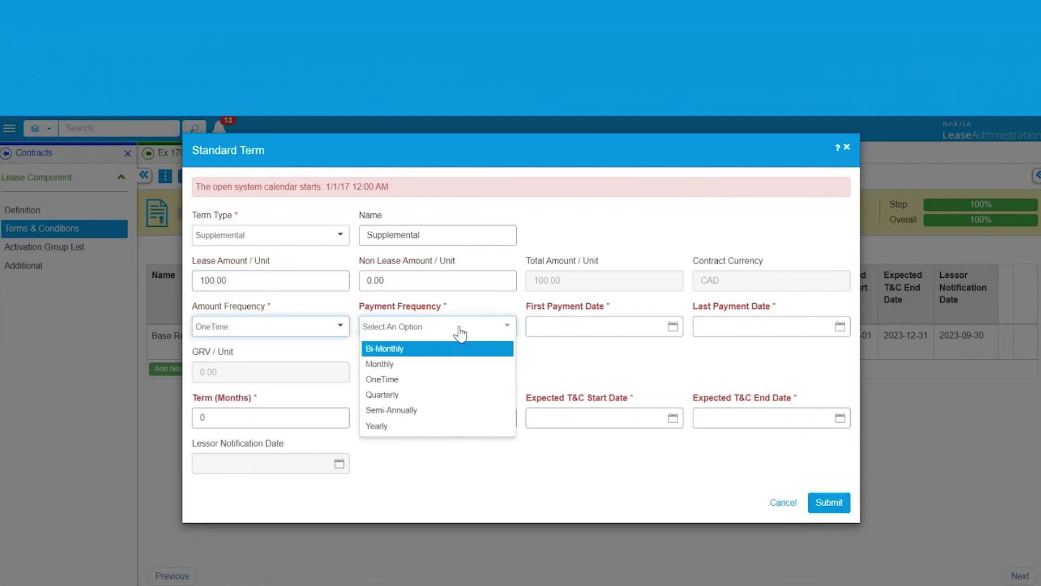
click(409, 362)
Set the term's first payment and expected start dates to 2023-07-01 and expected end date to 2023-07-31, and submit it.
click(672, 325)
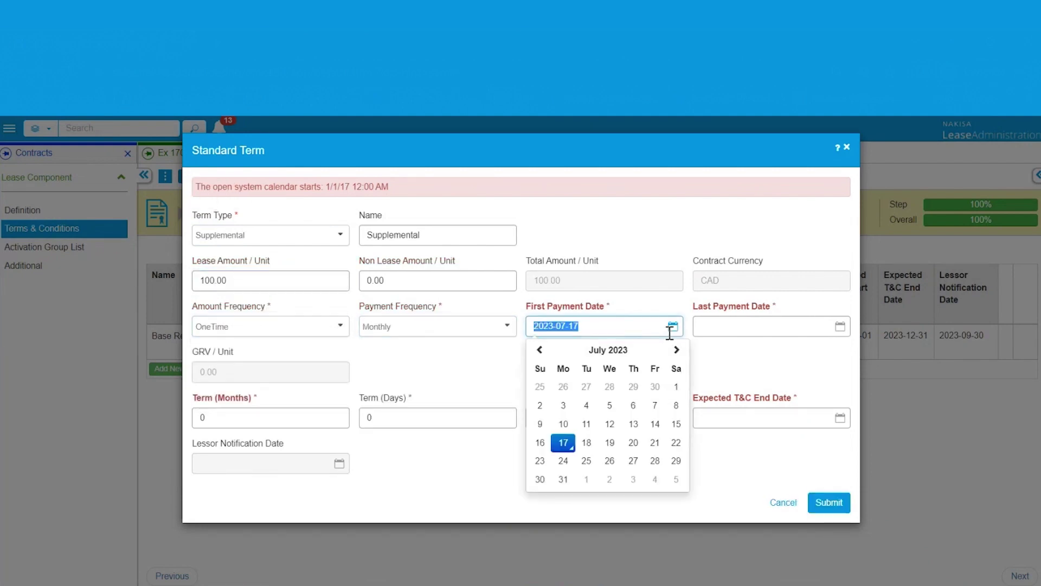
click(678, 388)
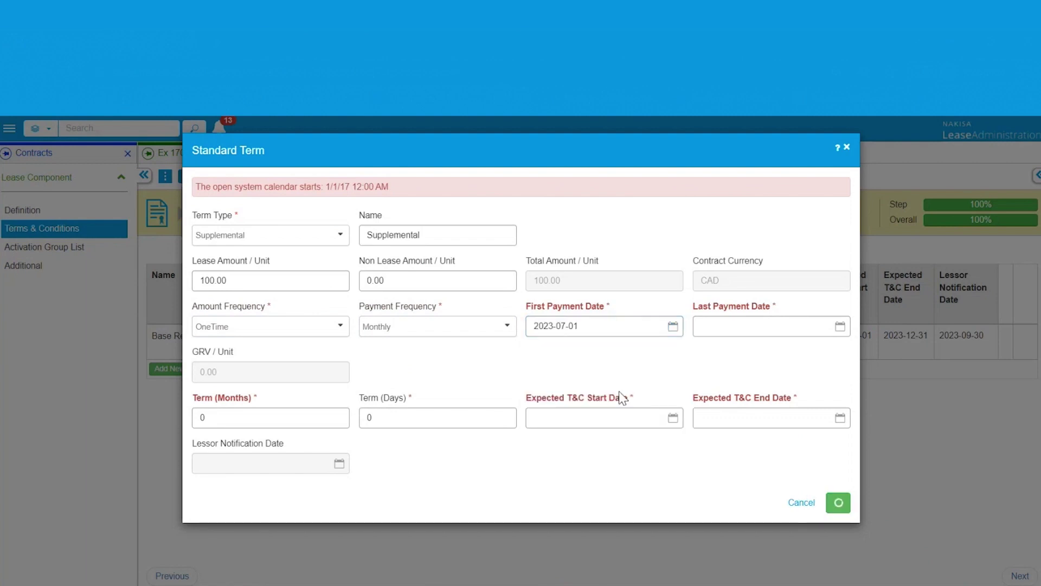
click(597, 419)
click(676, 300)
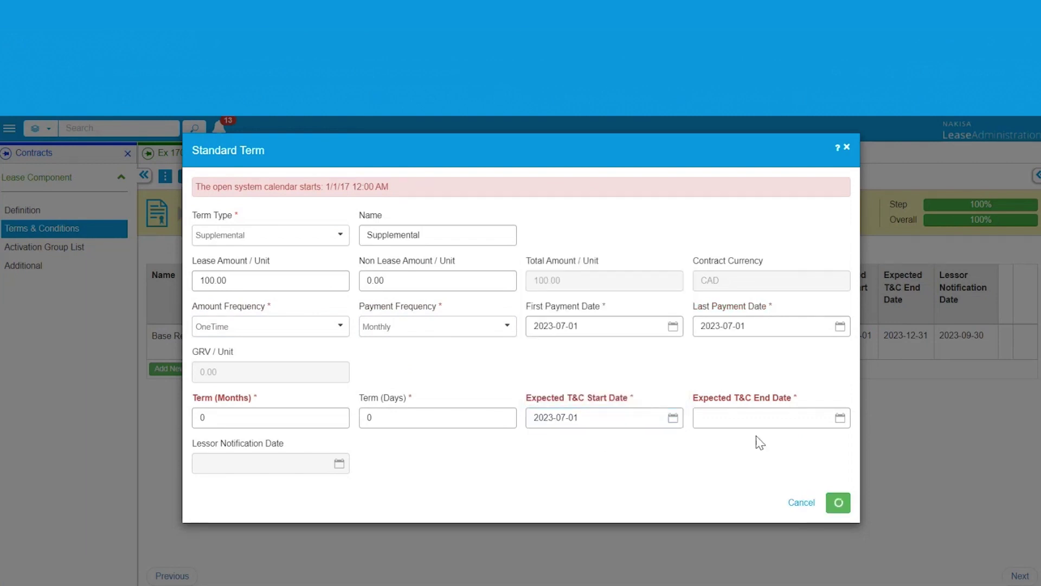
click(756, 418)
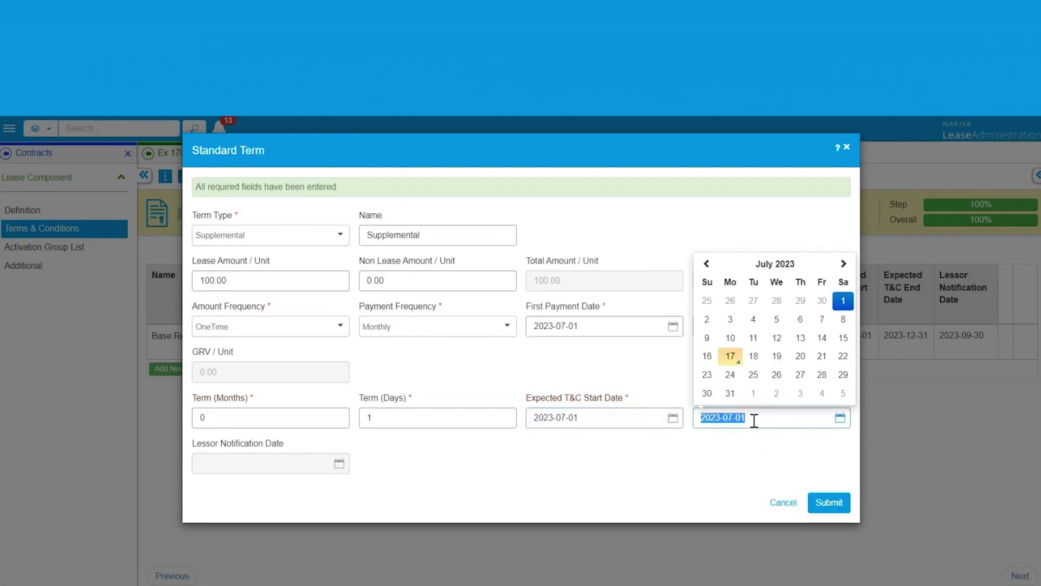
click(730, 393)
click(839, 504)
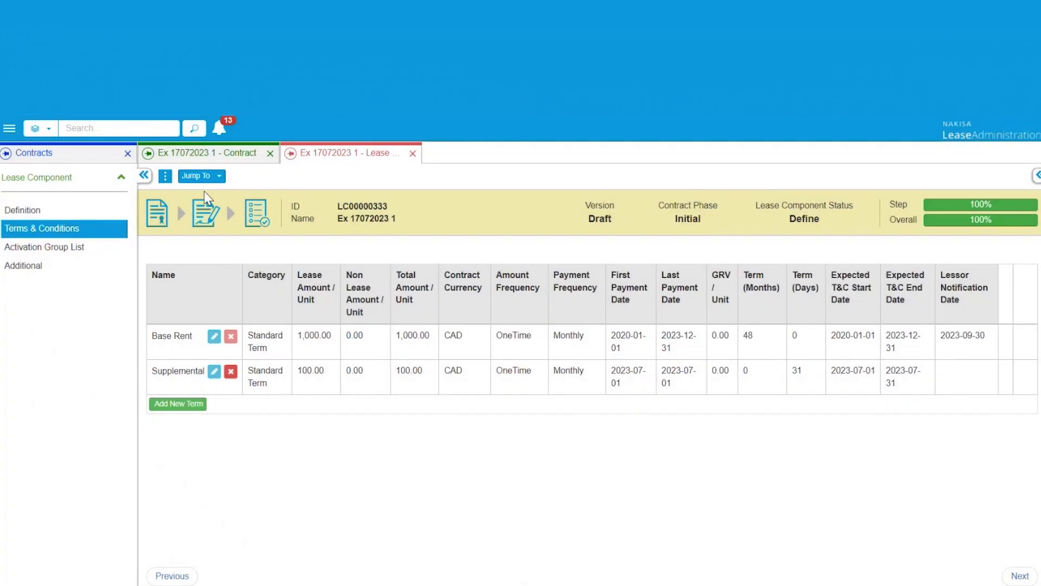
Submit and approve the draft contract, and open its activation group.
click(201, 176)
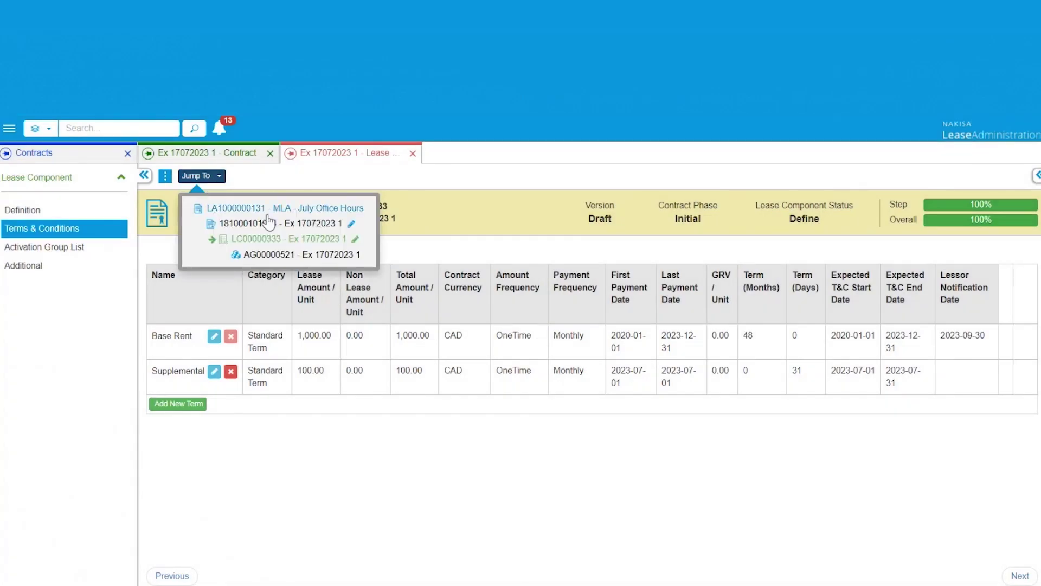
click(295, 206)
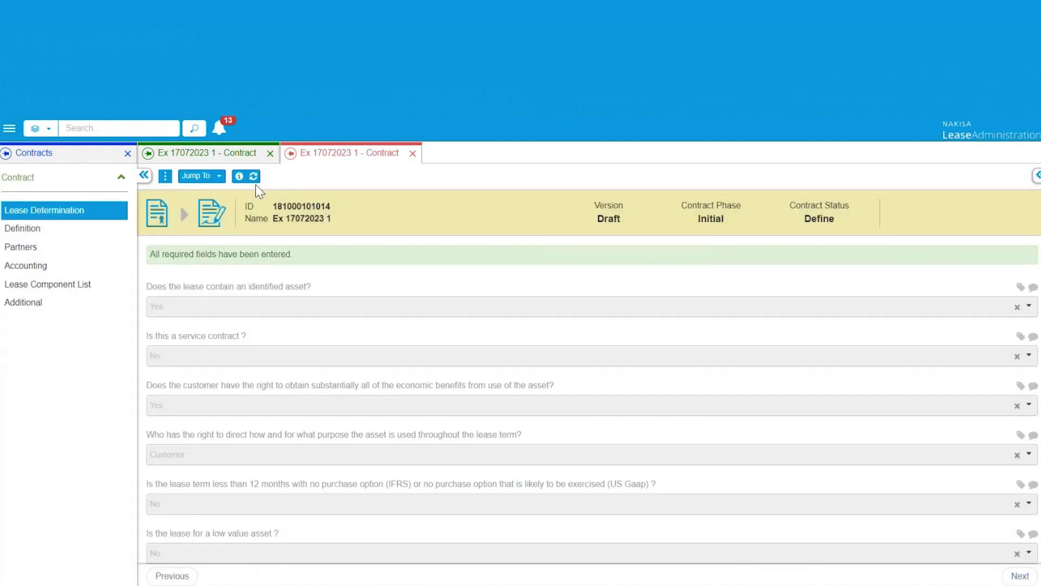
click(239, 177)
click(242, 176)
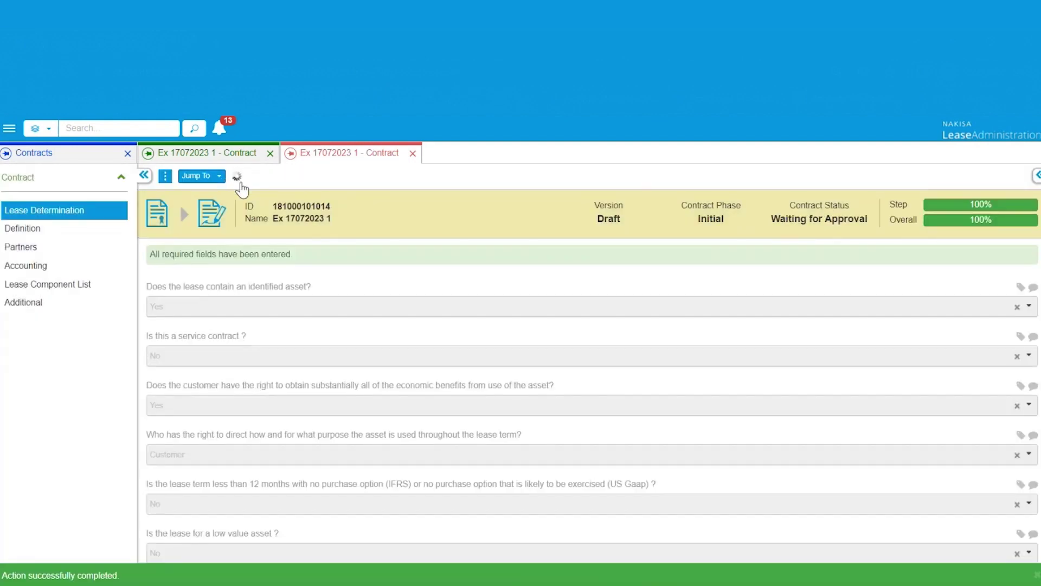
click(201, 176)
click(265, 255)
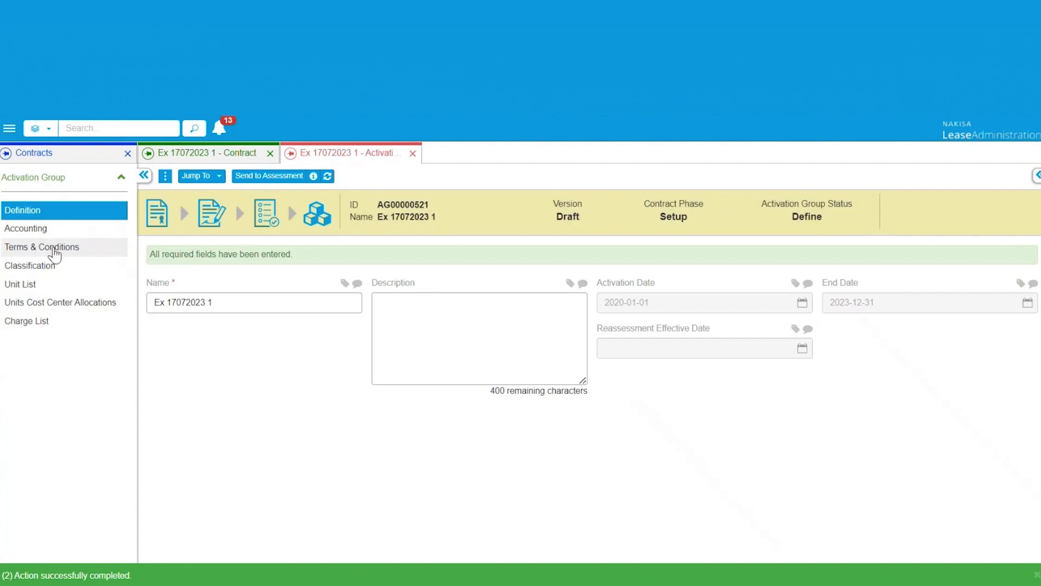
Mark the Supplemental term as likely to exercise and send the activation group to assessment with effective date 2023-07-01.
click(54, 247)
click(250, 355)
click(266, 176)
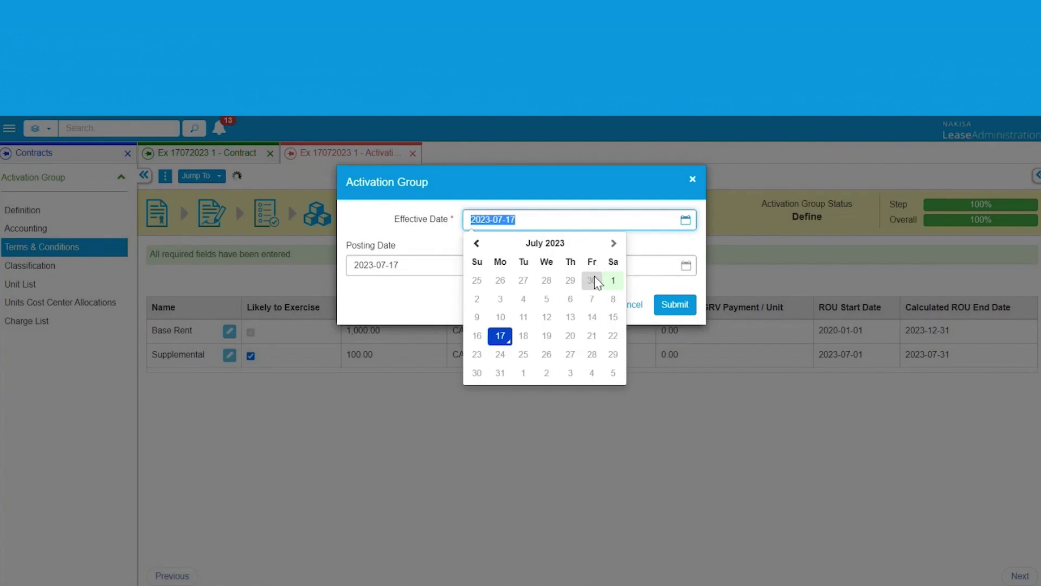
click(611, 279)
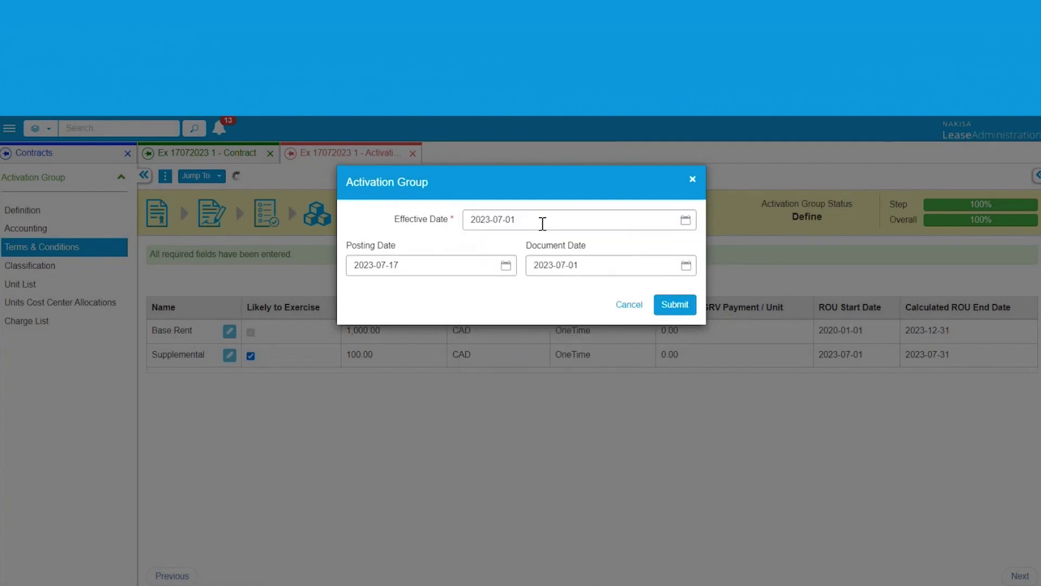
click(539, 225)
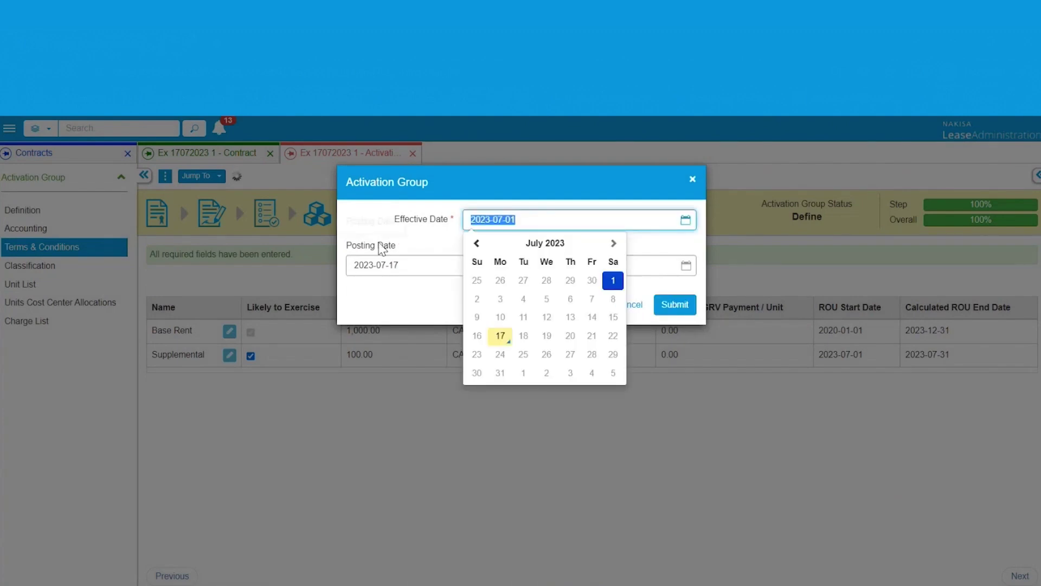
click(368, 228)
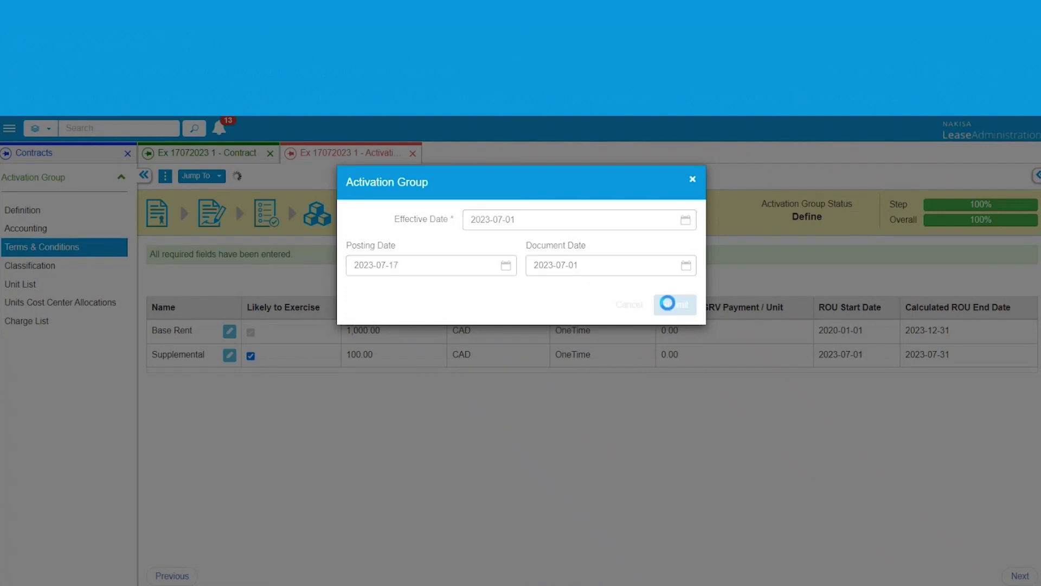
click(672, 304)
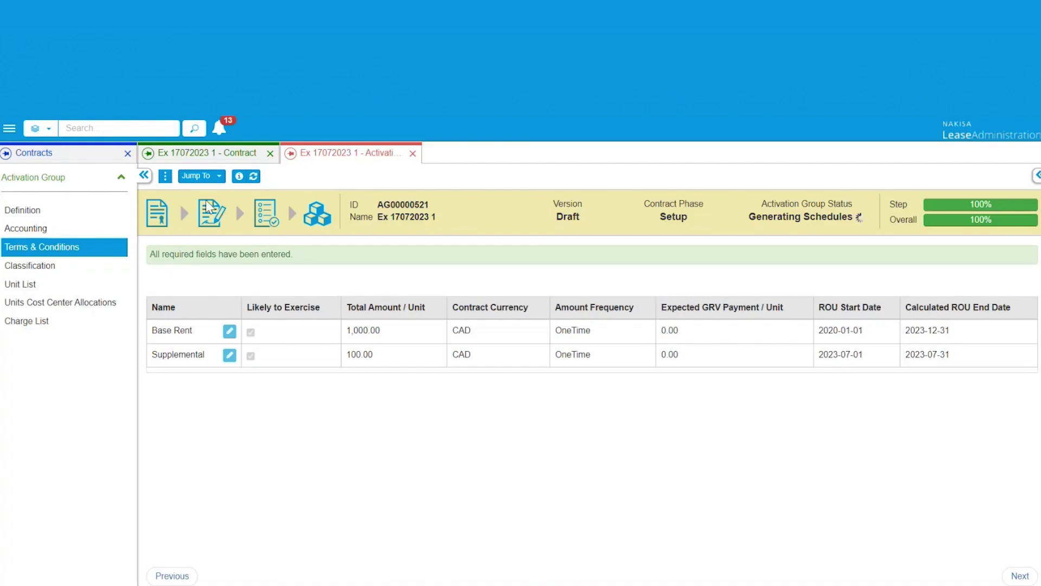
Open the activation group's schedules with all columns for all years.
click(167, 179)
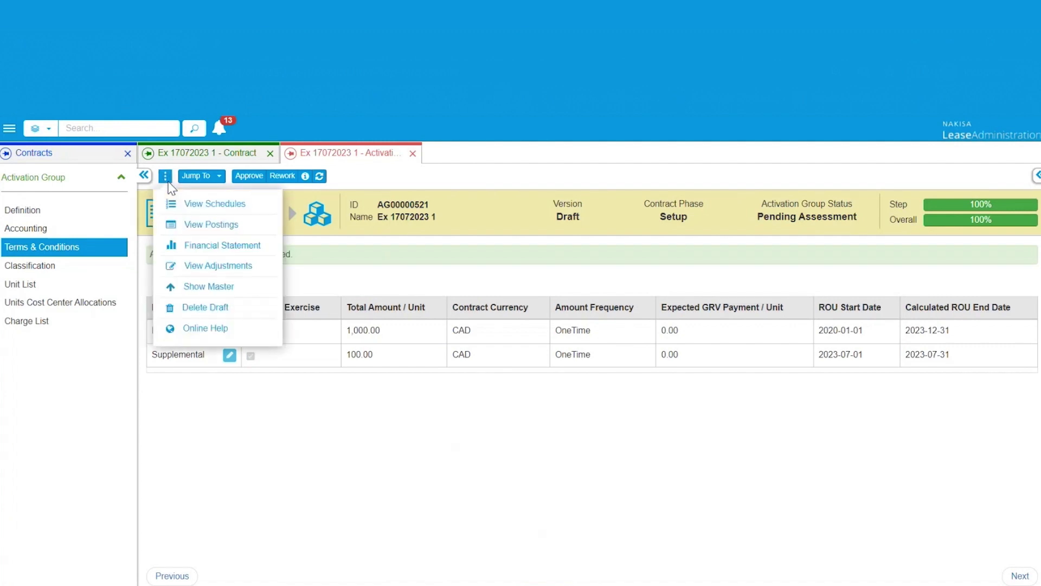
click(225, 205)
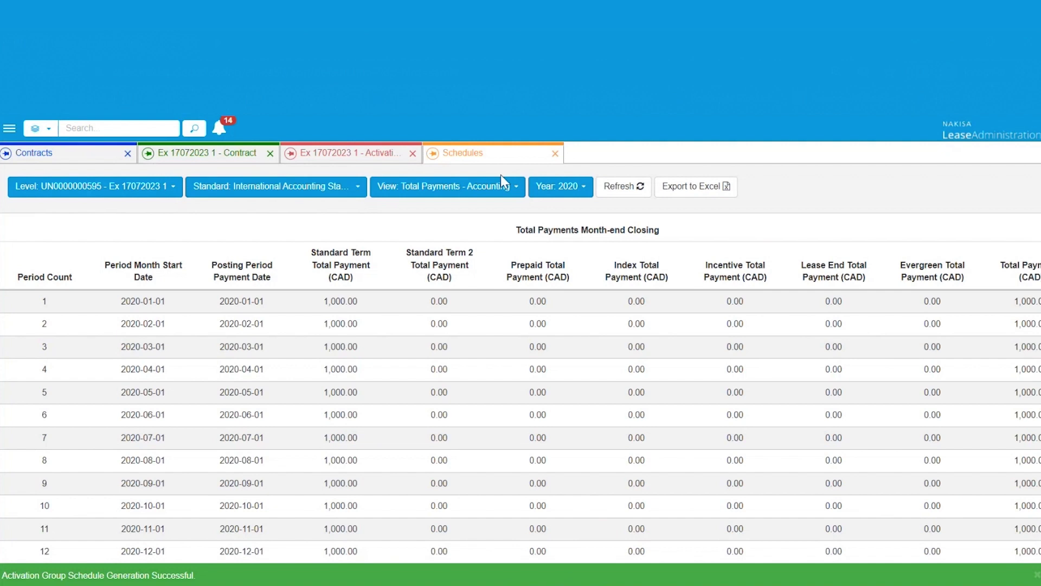
click(500, 182)
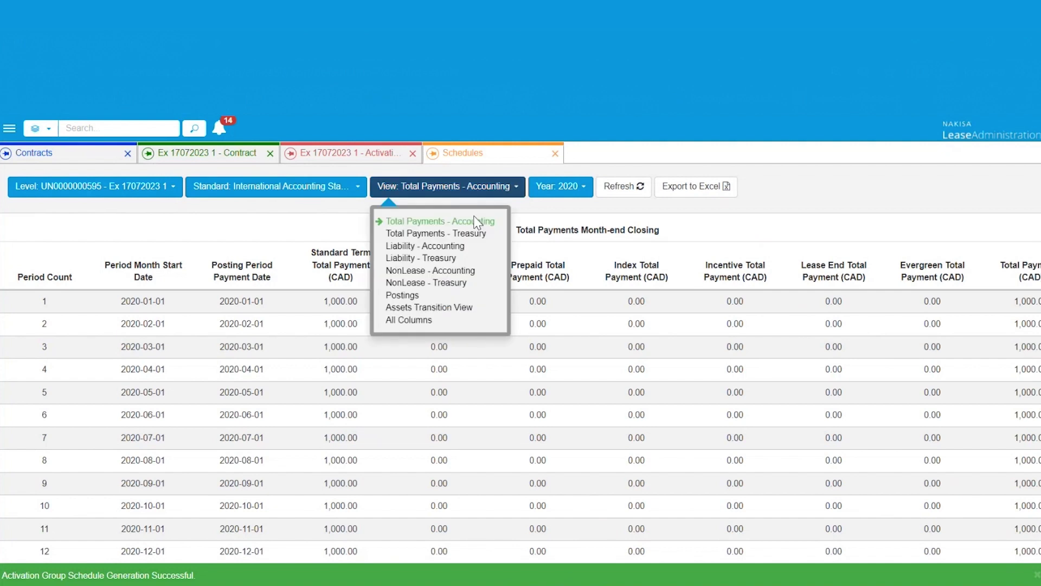
click(430, 319)
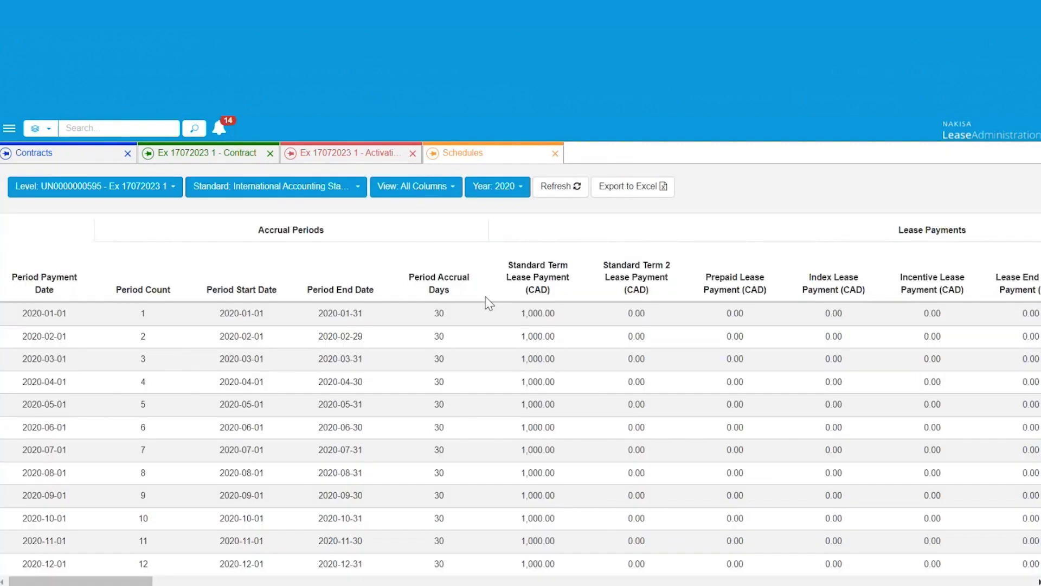
click(518, 193)
click(498, 271)
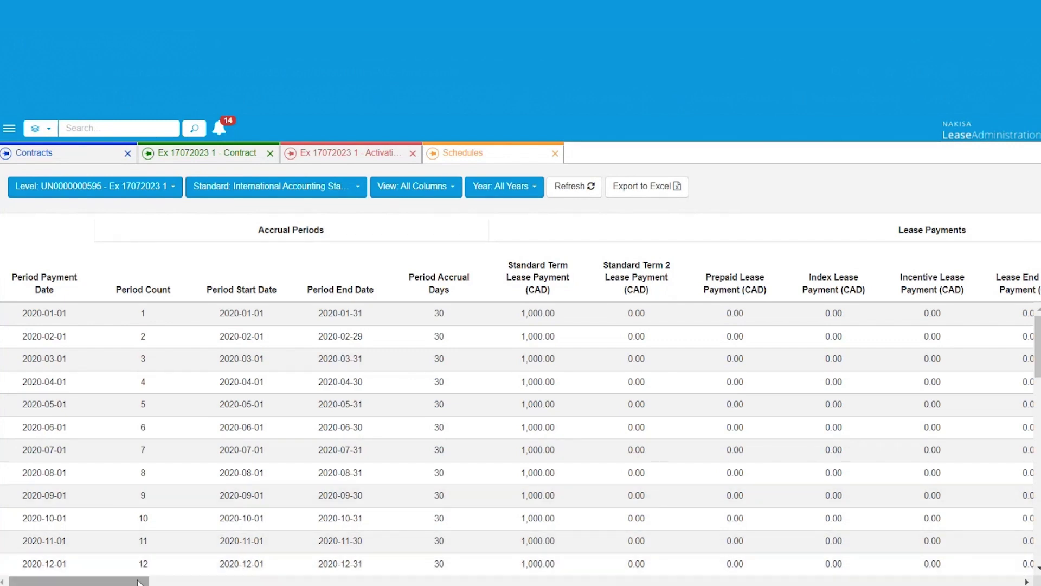
Examine the July 2023 payments, effective interest rates, liability balances and ROU adjustments in the schedules, and close them.
scroll(258, 523, down, 9)
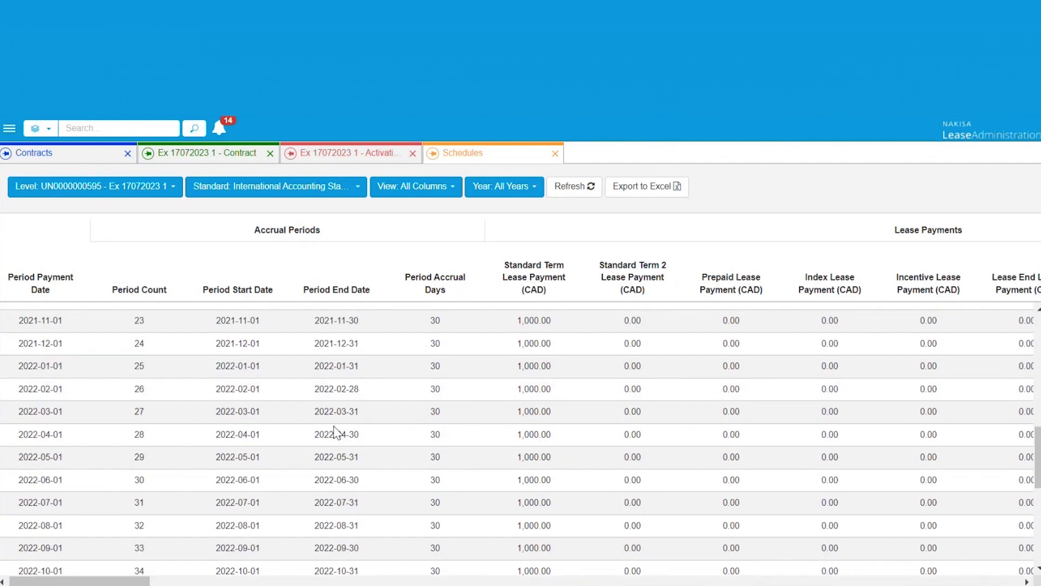
scroll(335, 431, down, 6)
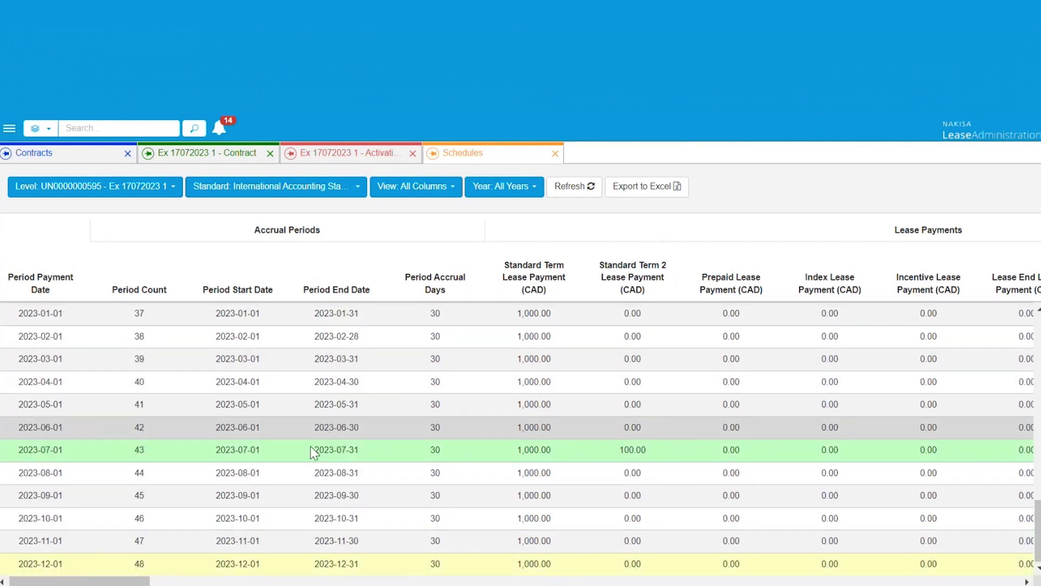
drag(139, 583, 280, 578)
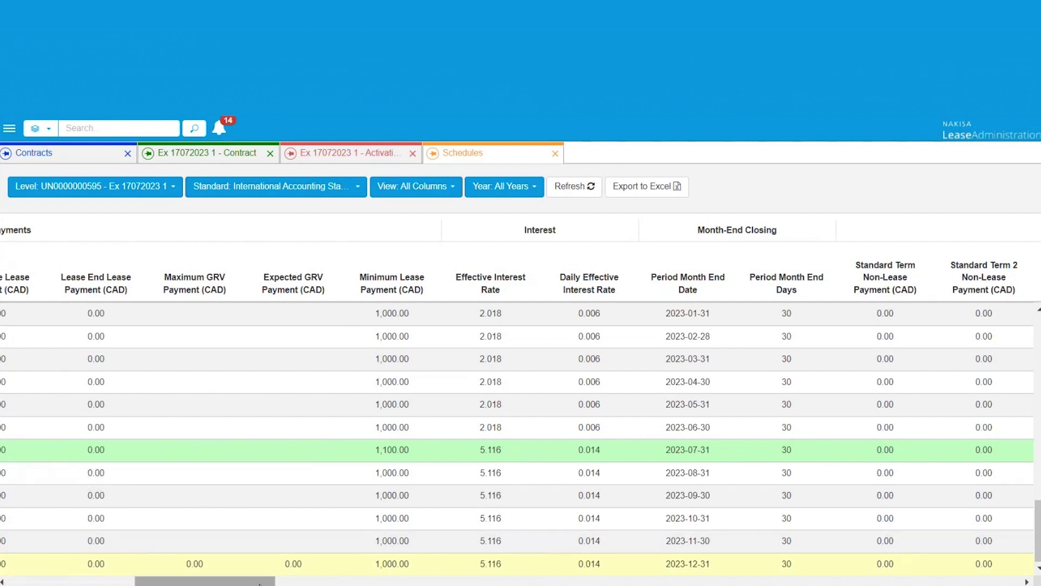
drag(260, 582, 803, 576)
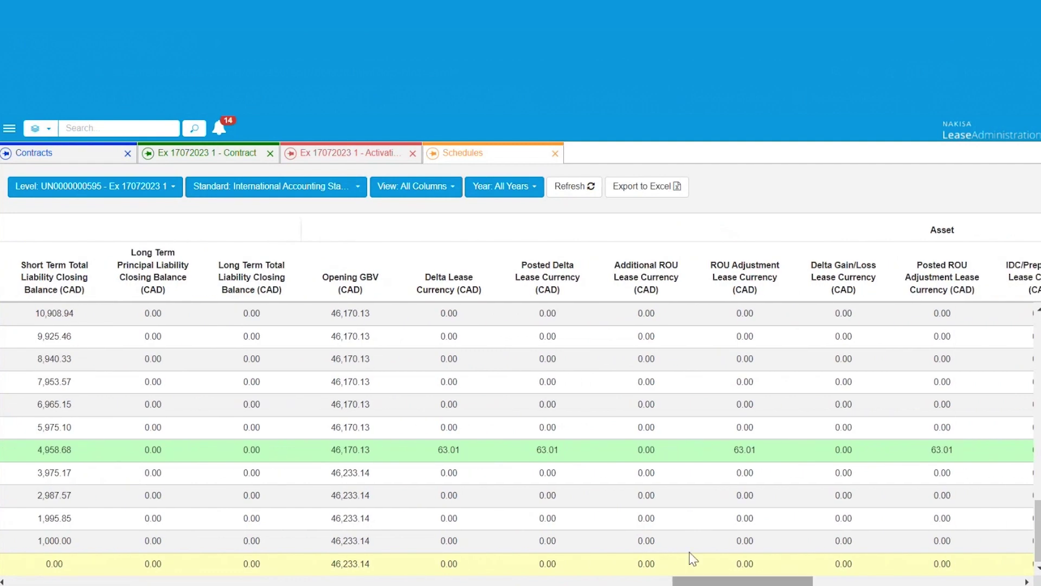
mouse_move(489, 451)
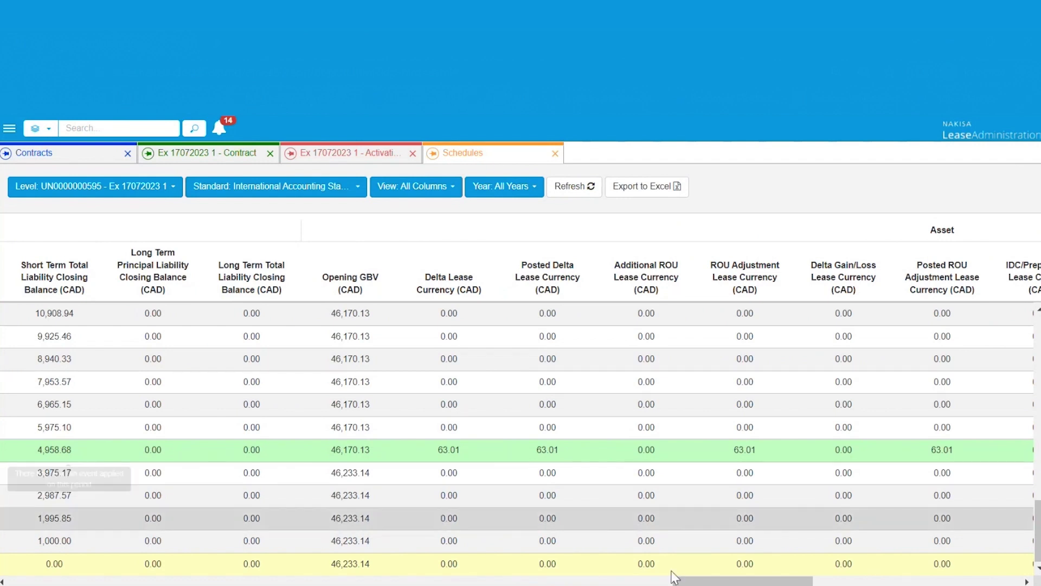
drag(675, 578, 278, 581)
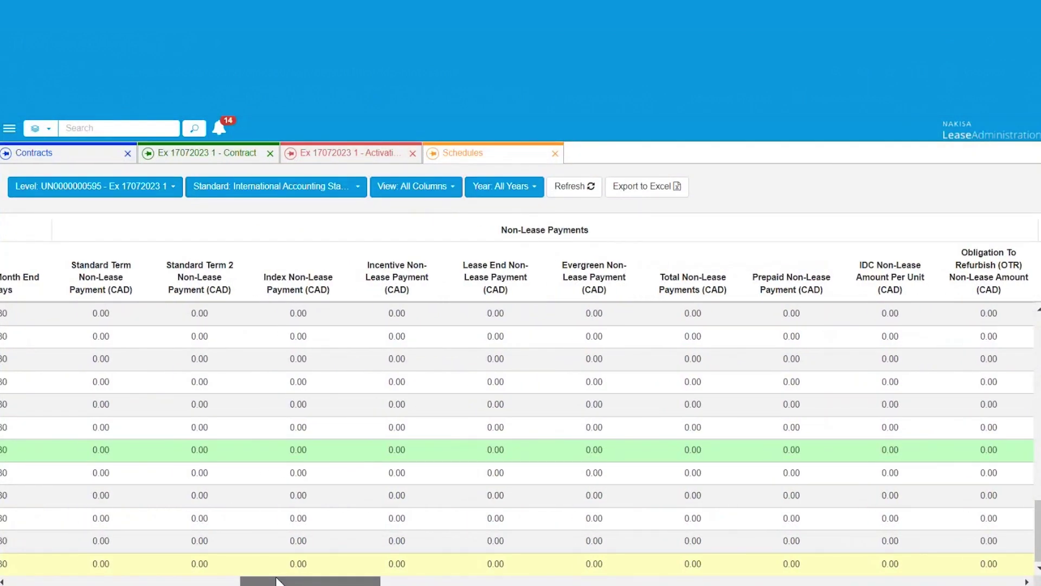
drag(277, 581, 45, 582)
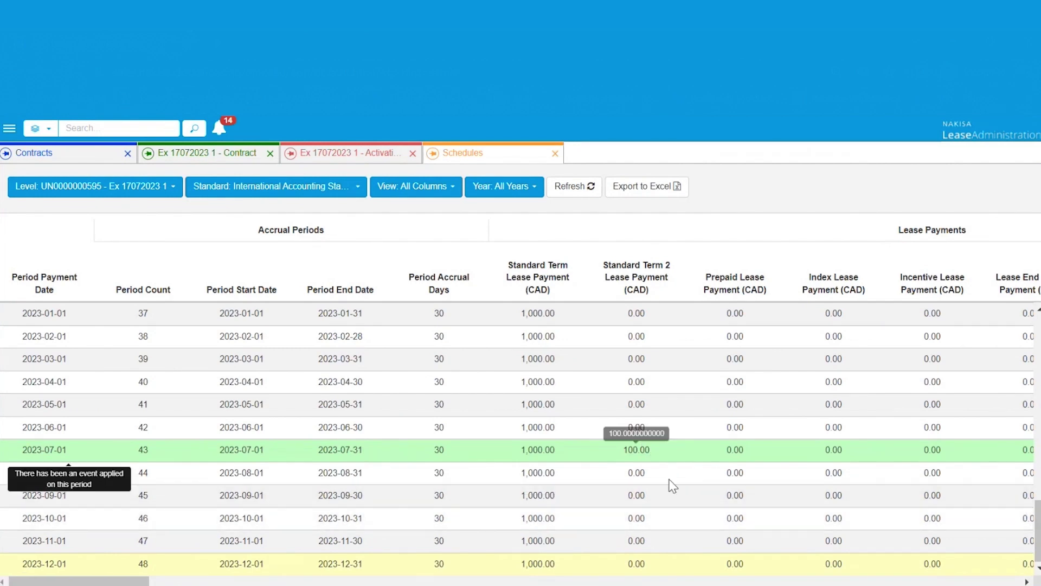
click(555, 156)
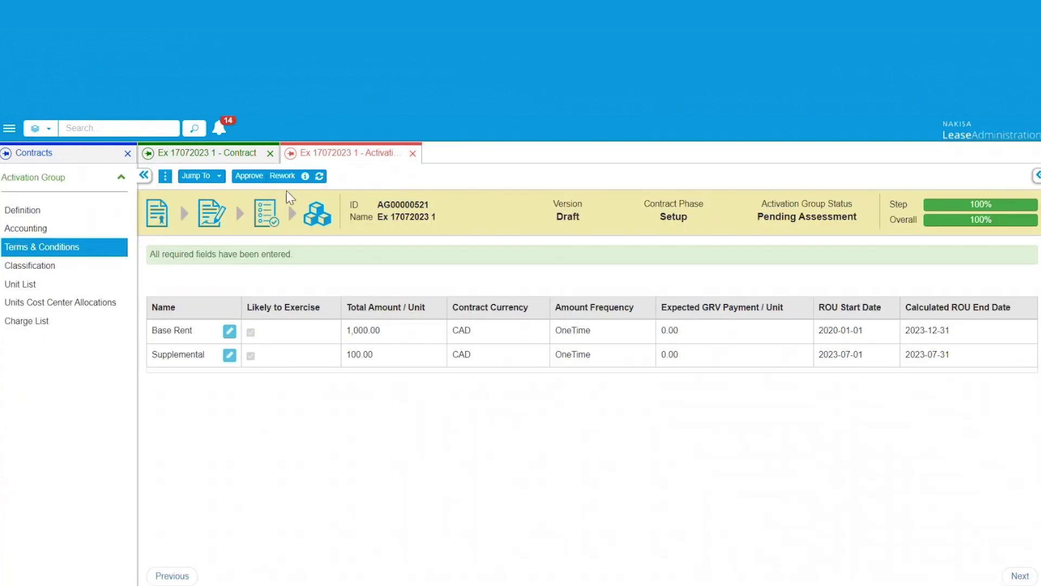
Delete the activation group's draft and return to the active contract Ex 17072023 1.
click(165, 177)
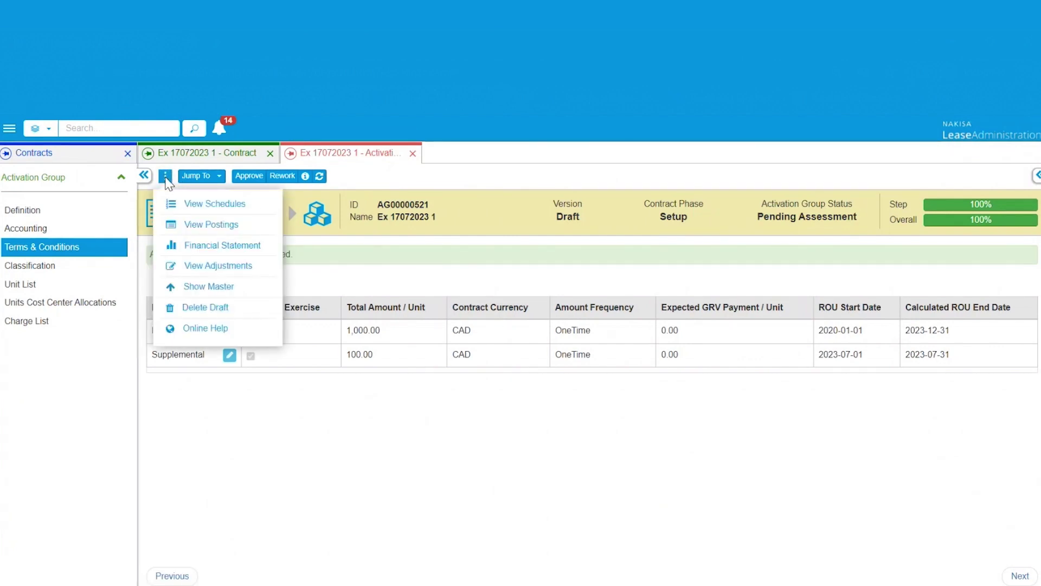
click(205, 307)
click(680, 212)
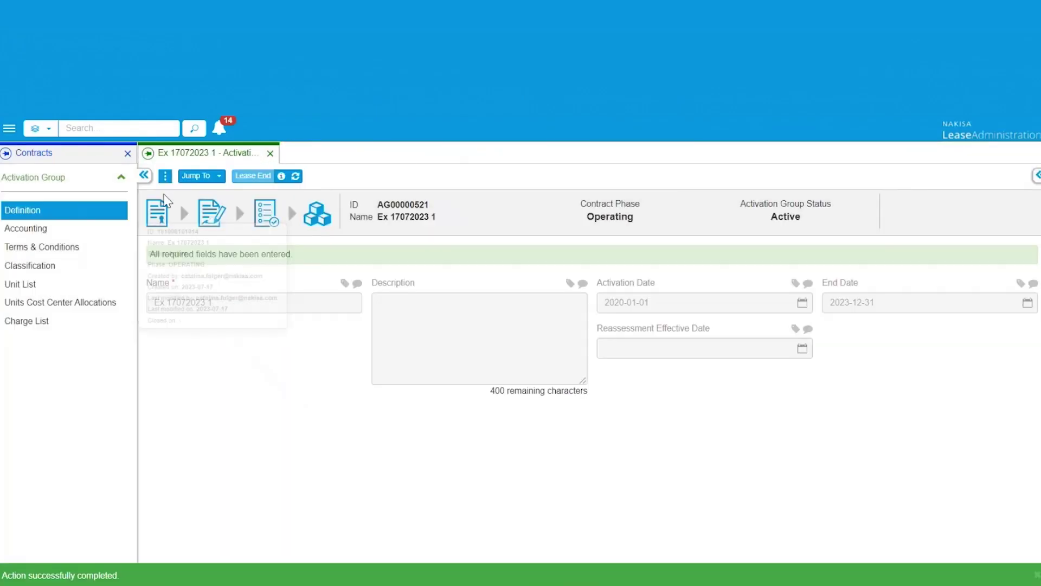
click(164, 177)
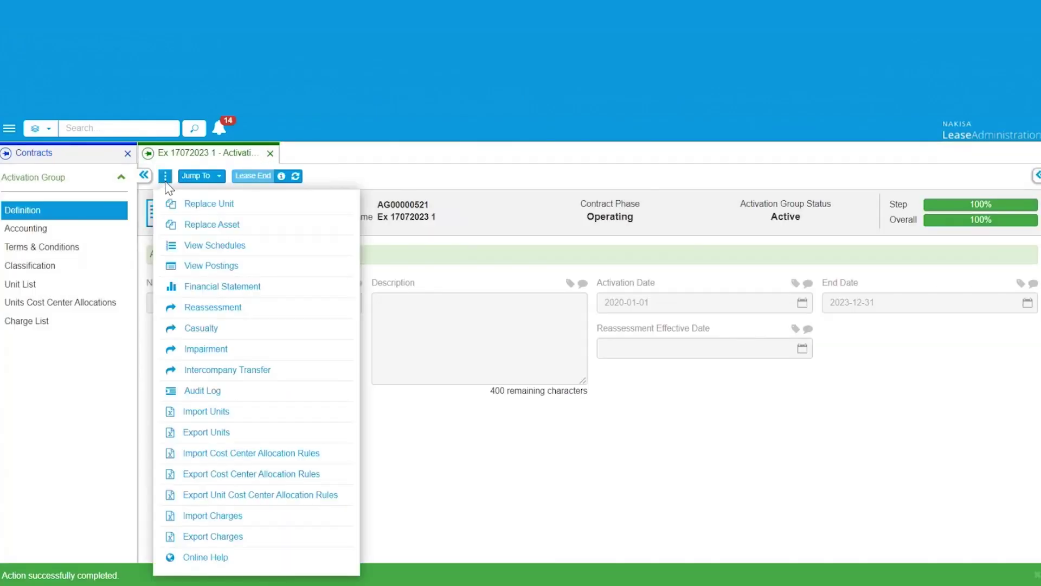
click(386, 439)
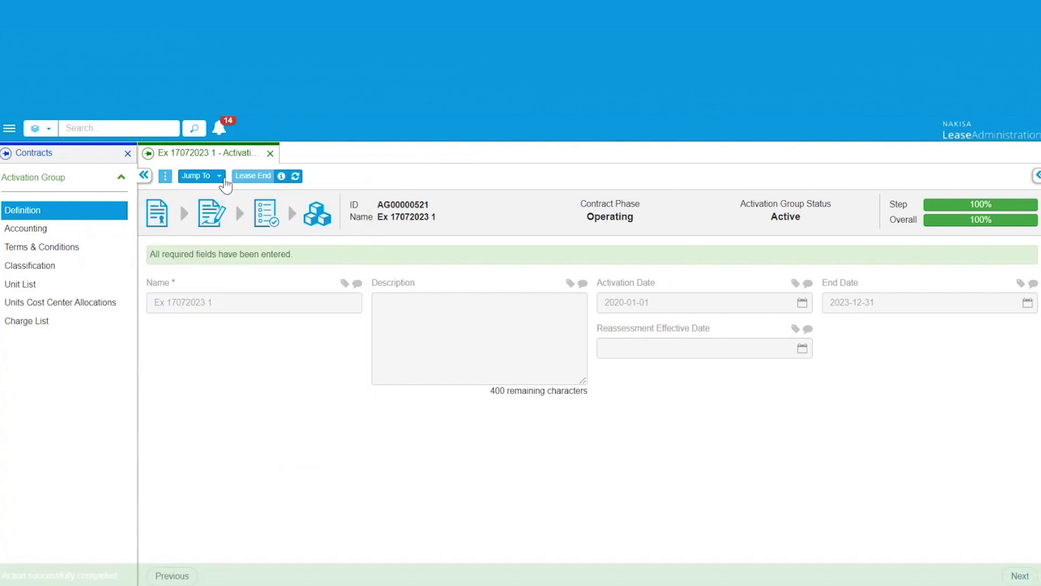
click(225, 184)
click(273, 223)
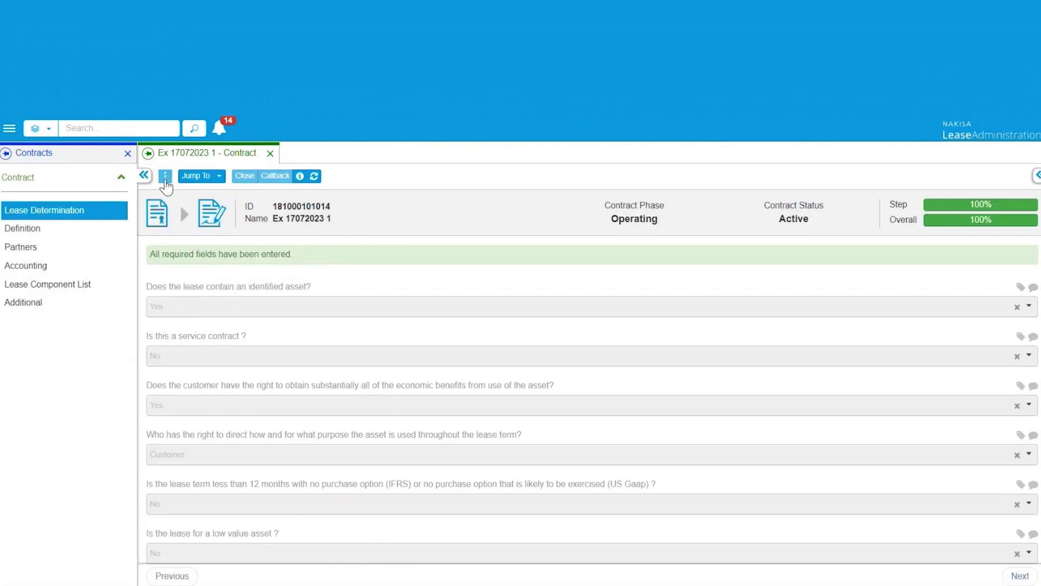
Start a lease modification with amendment date 2023-07-17, reason code Addendum to Contract - New Terms, and contract rate modification enabled.
click(165, 178)
click(247, 328)
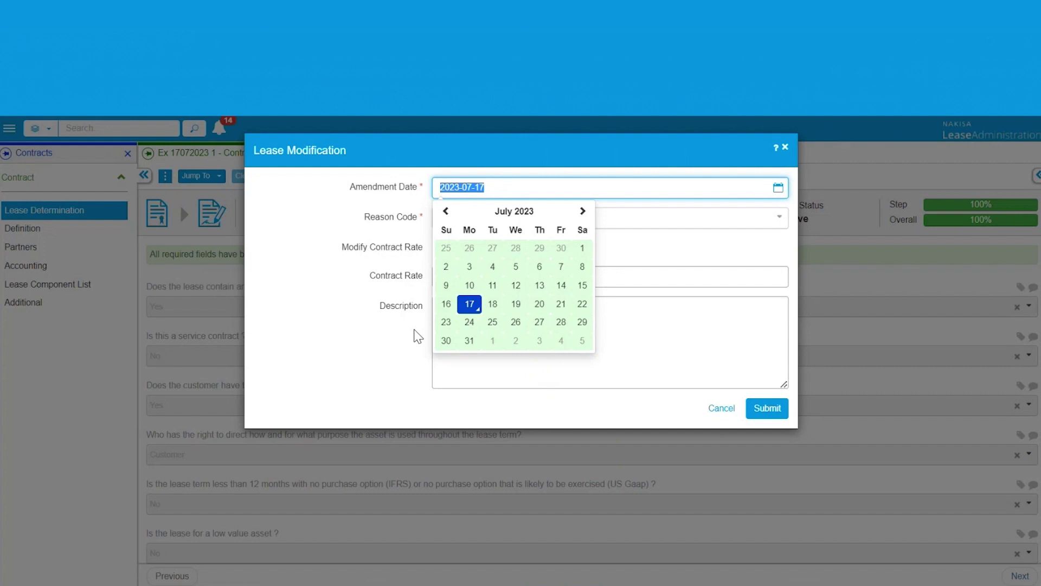
click(470, 302)
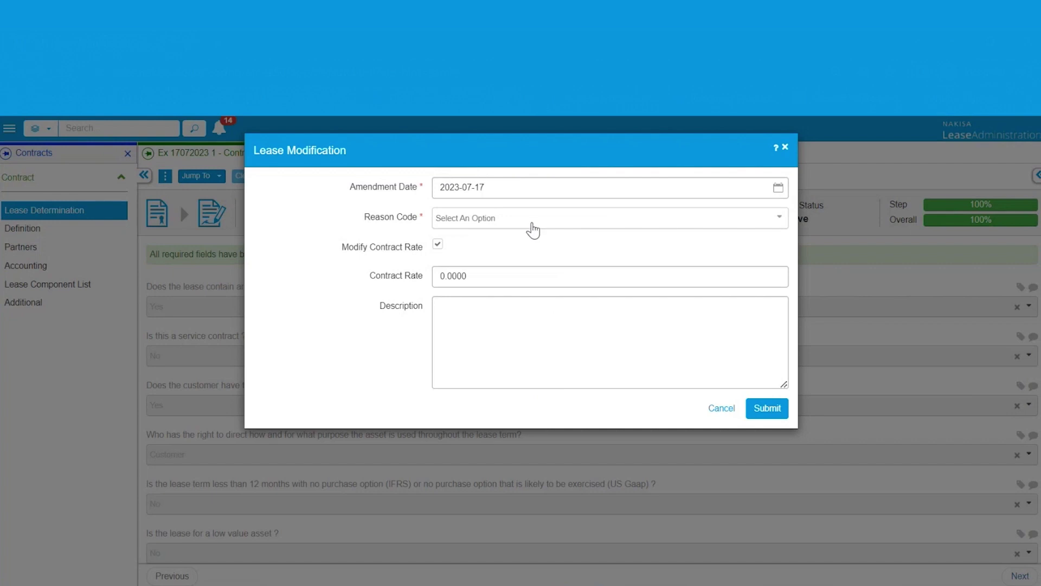
click(533, 227)
click(521, 270)
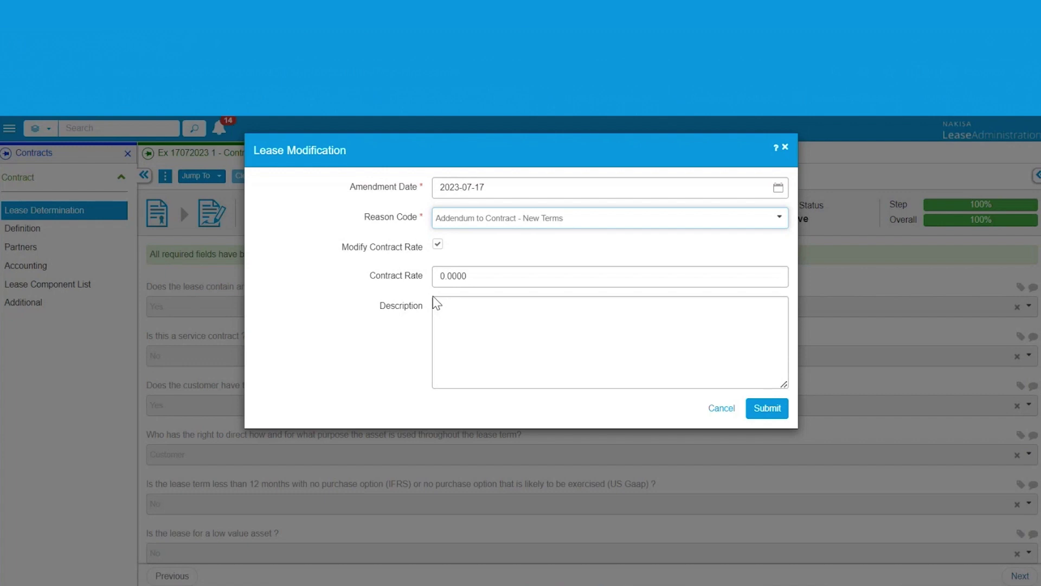
click(770, 414)
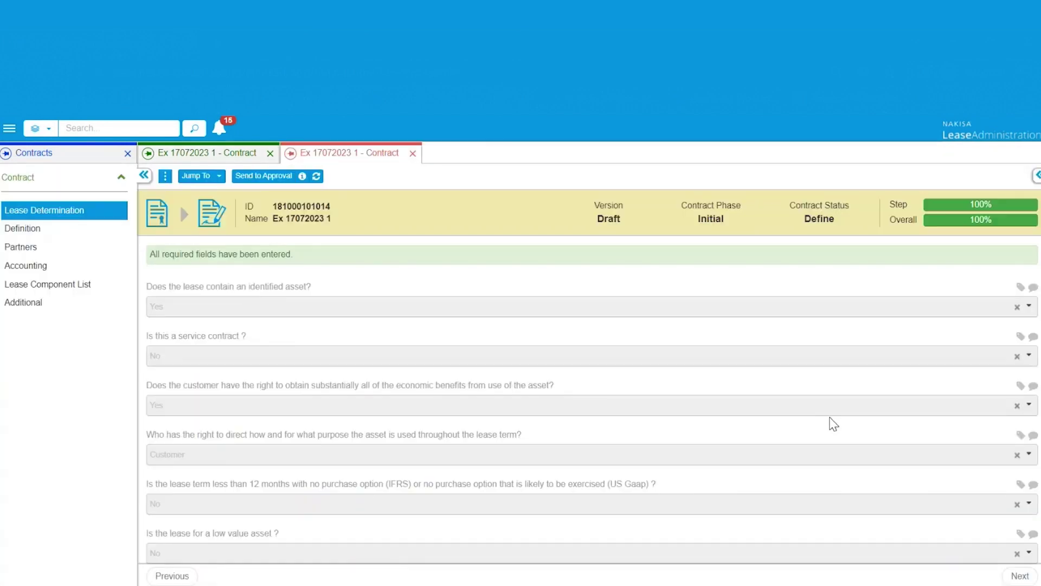
Review the draft contract's accounting section and open the Terms & Conditions of its lease component.
click(212, 178)
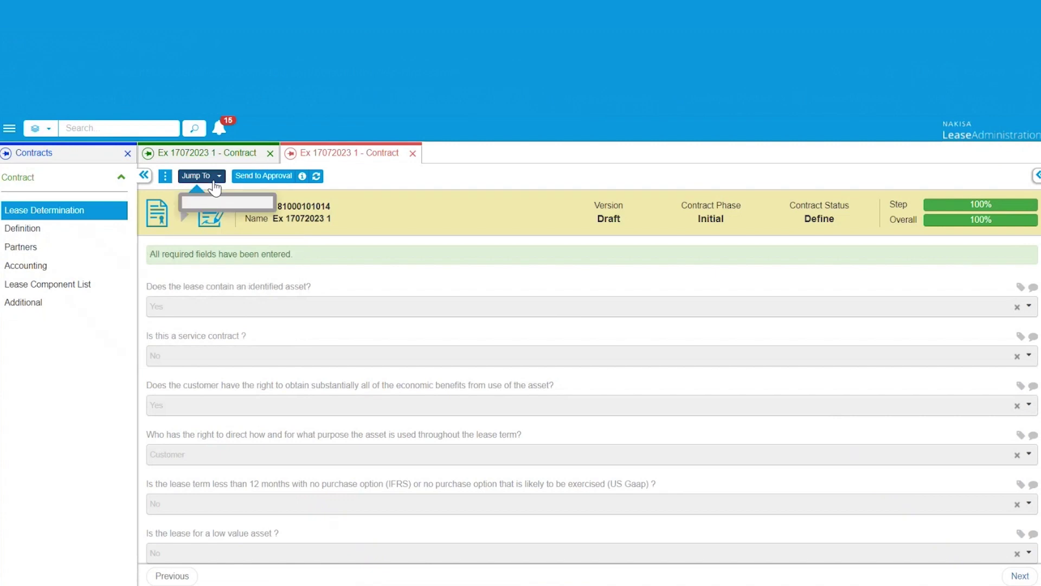
click(48, 267)
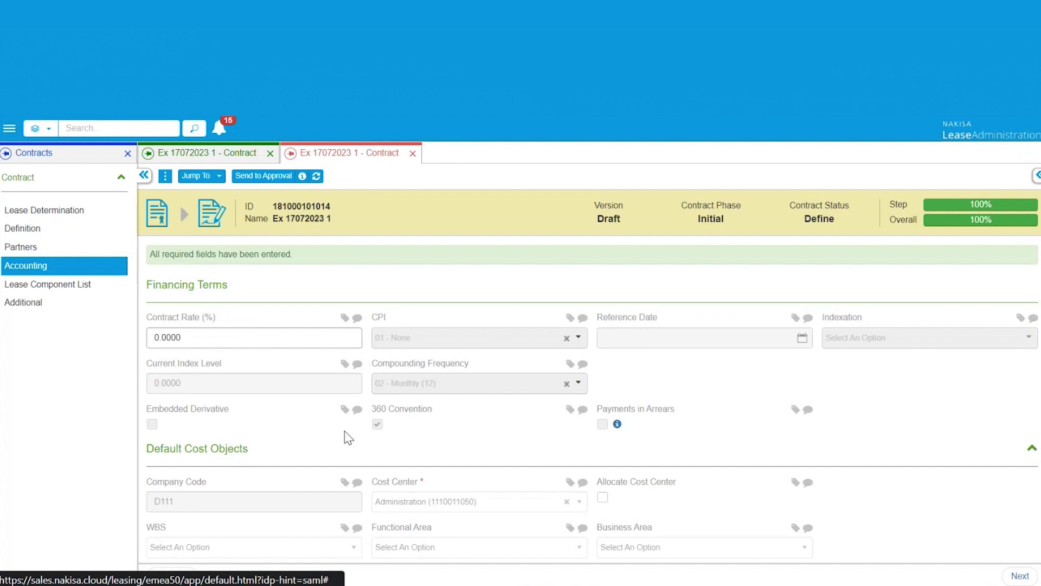
click(218, 179)
click(258, 239)
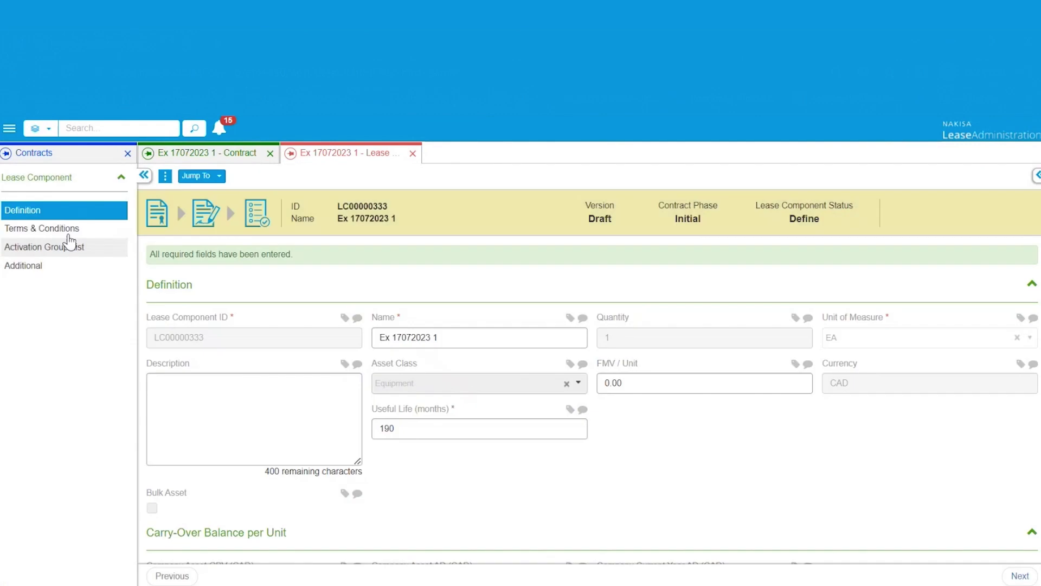
click(69, 232)
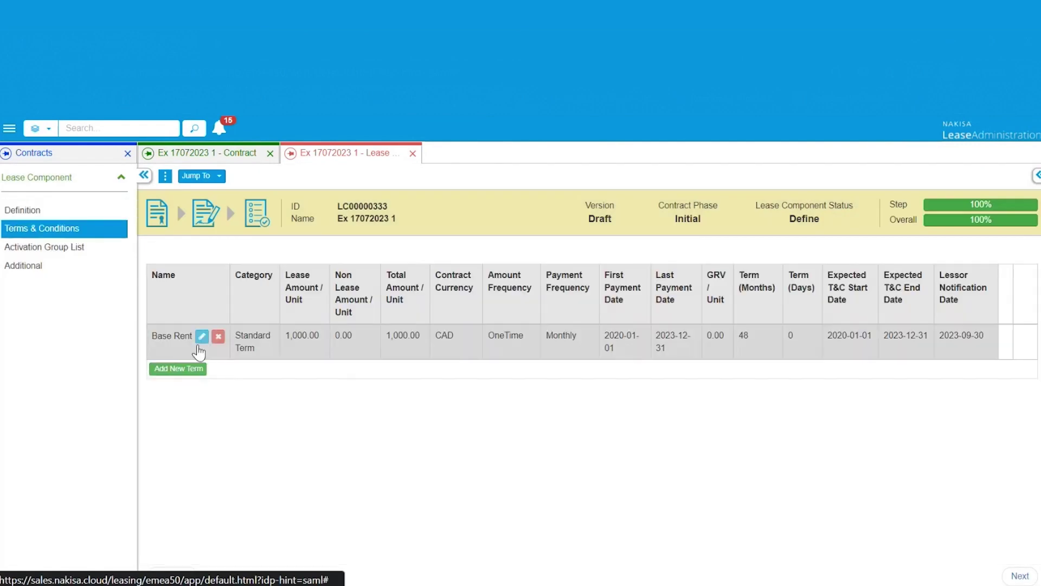
Start a standard term of type Supplemental with lease amount 100, amount frequency OneTime and payment frequency Monthly.
click(190, 369)
click(214, 390)
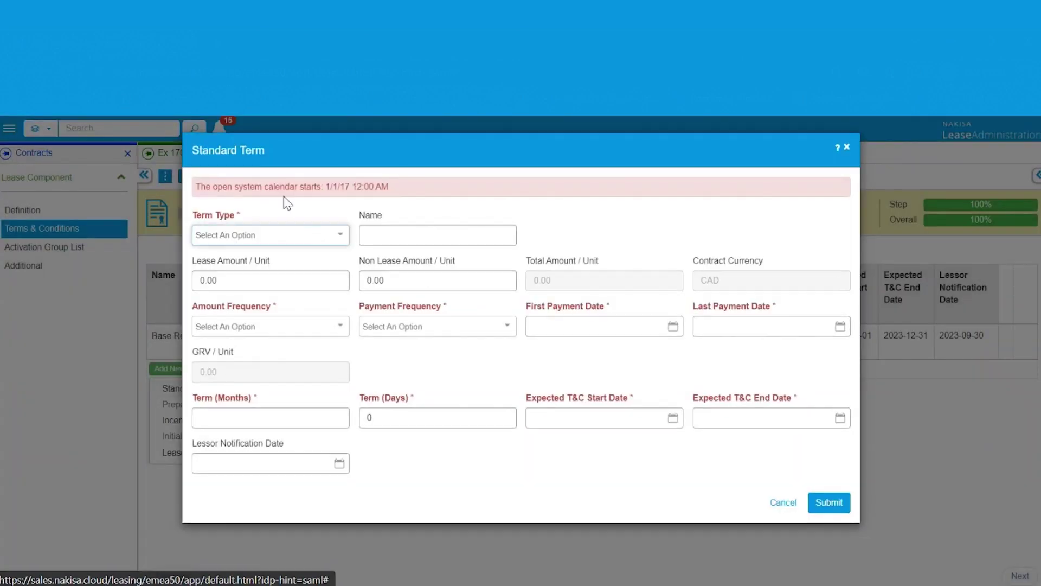
click(268, 238)
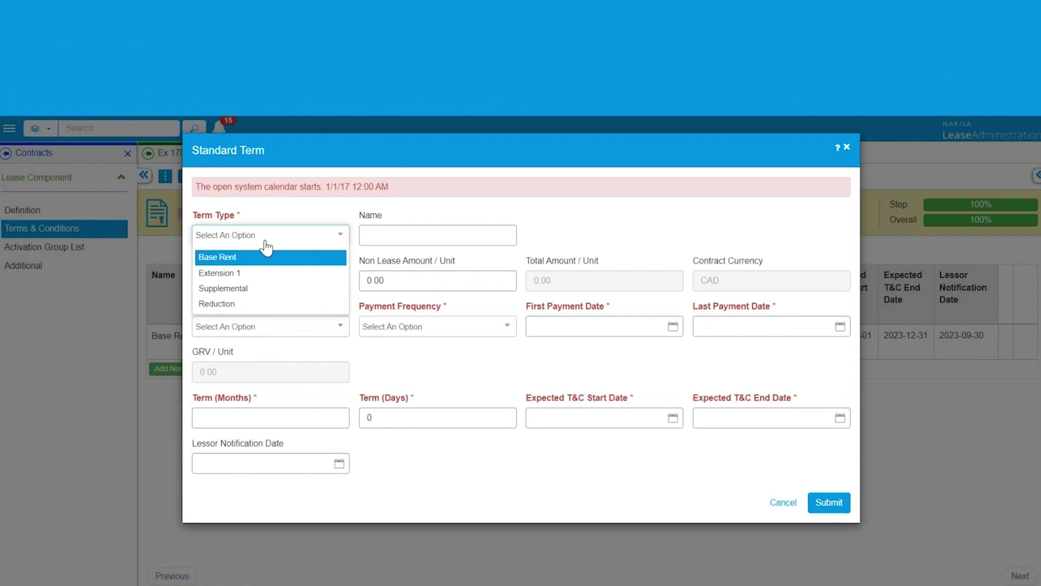
click(233, 288)
click(224, 281)
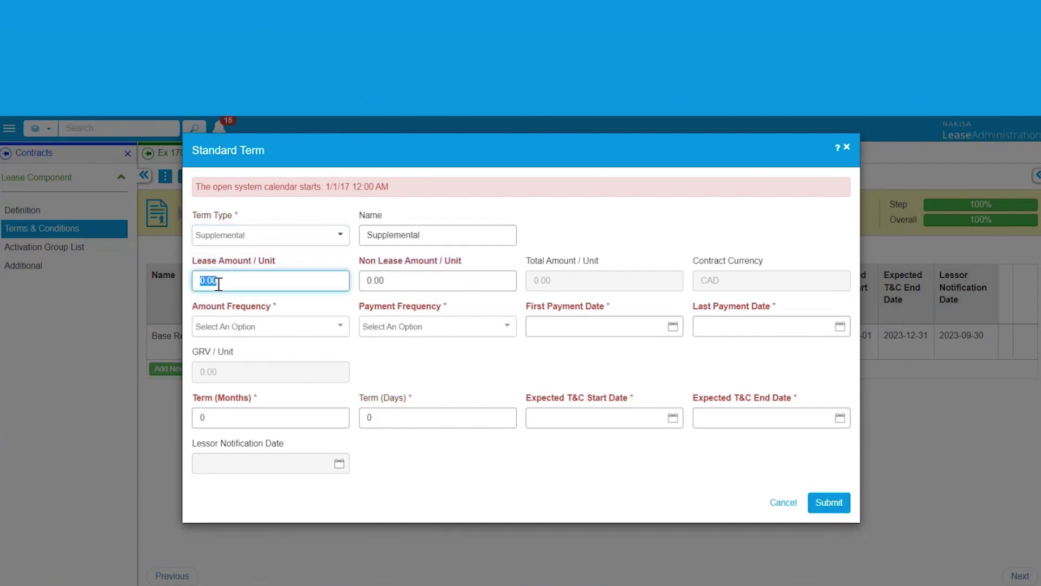
text(100)
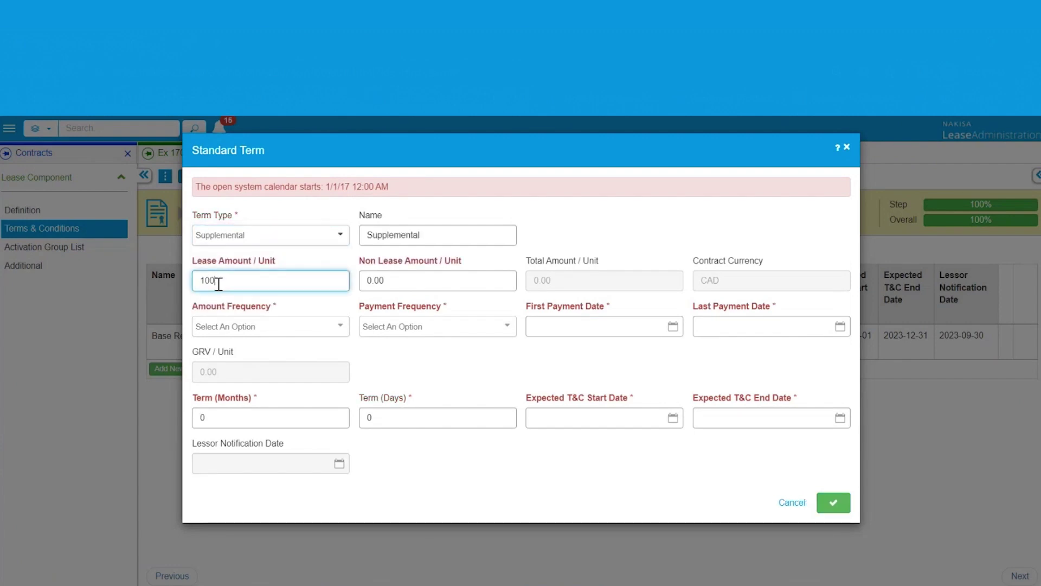
click(322, 329)
click(253, 387)
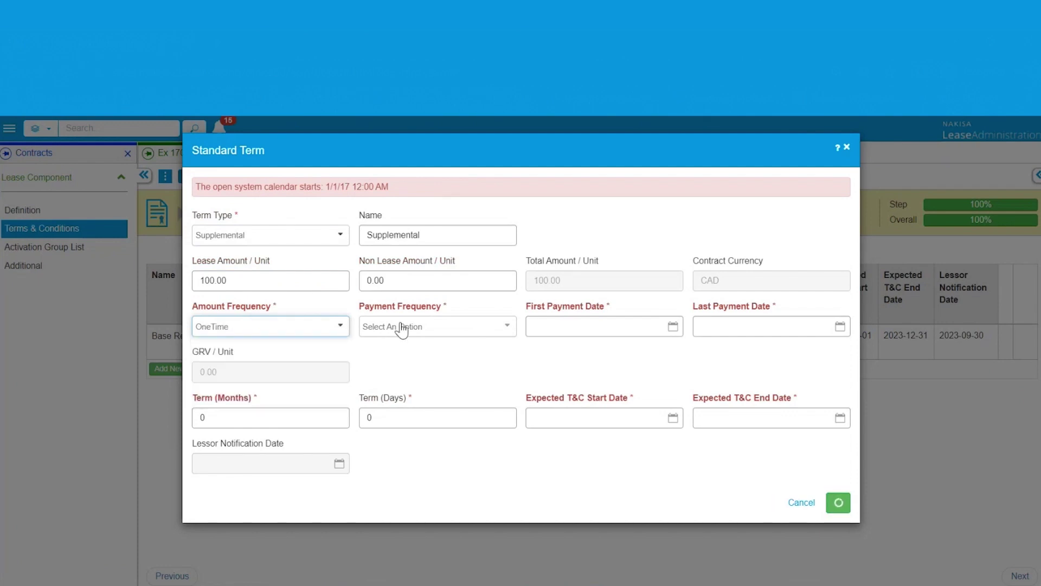
click(399, 326)
click(391, 365)
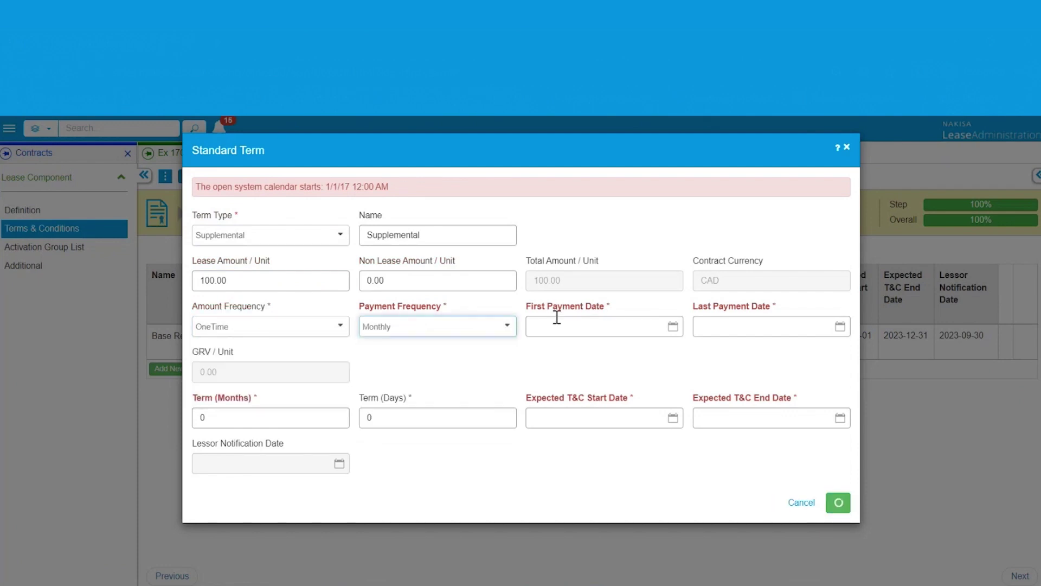
Set the Supplemental term's first payment date to 2023-07-01 and its expected T&C dates to 2023-07-01 through 2023-07-31, and submit it.
click(673, 326)
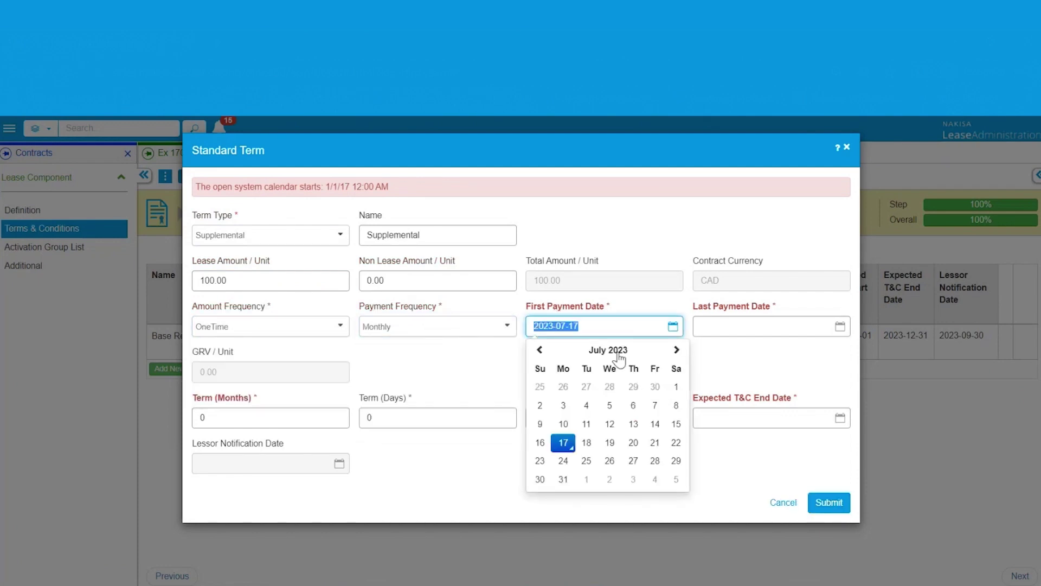
click(676, 386)
click(648, 422)
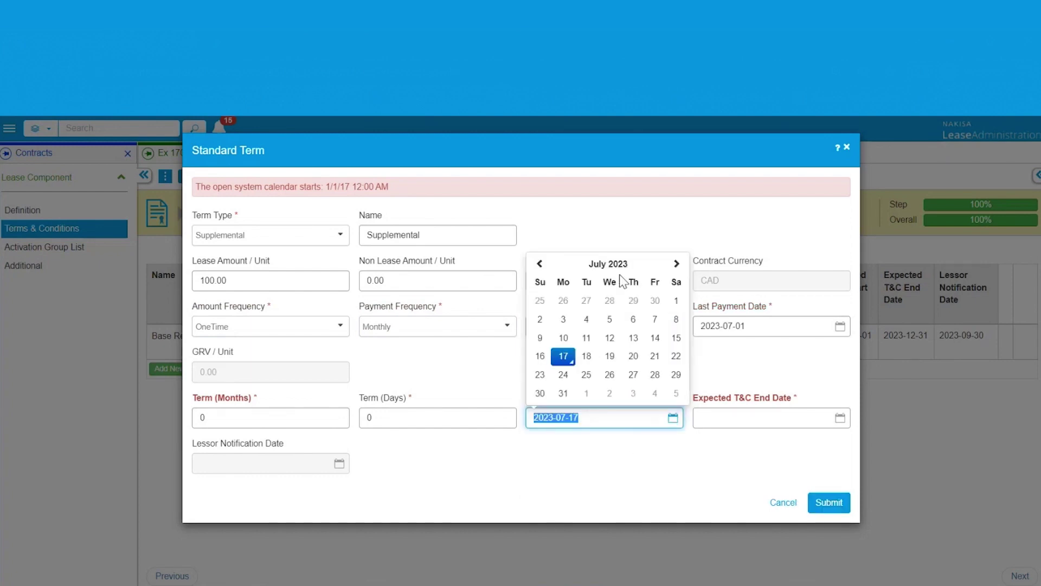
click(673, 300)
click(746, 418)
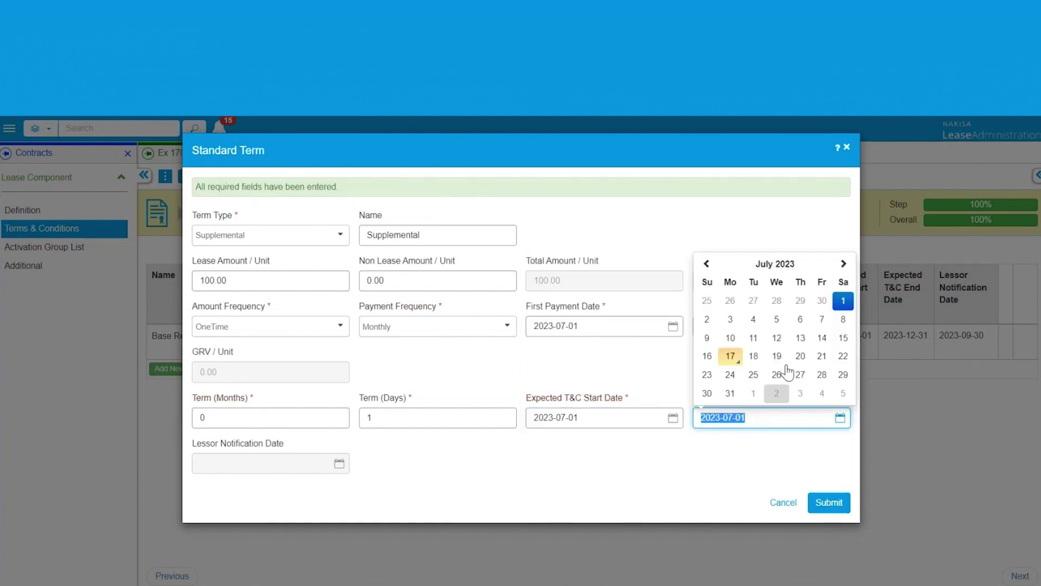
click(730, 393)
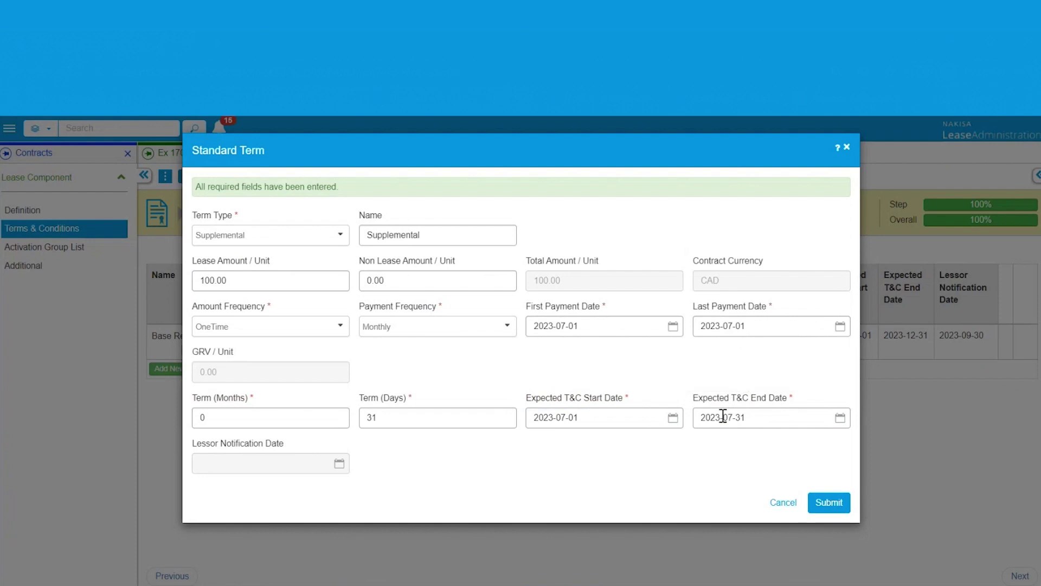
click(825, 499)
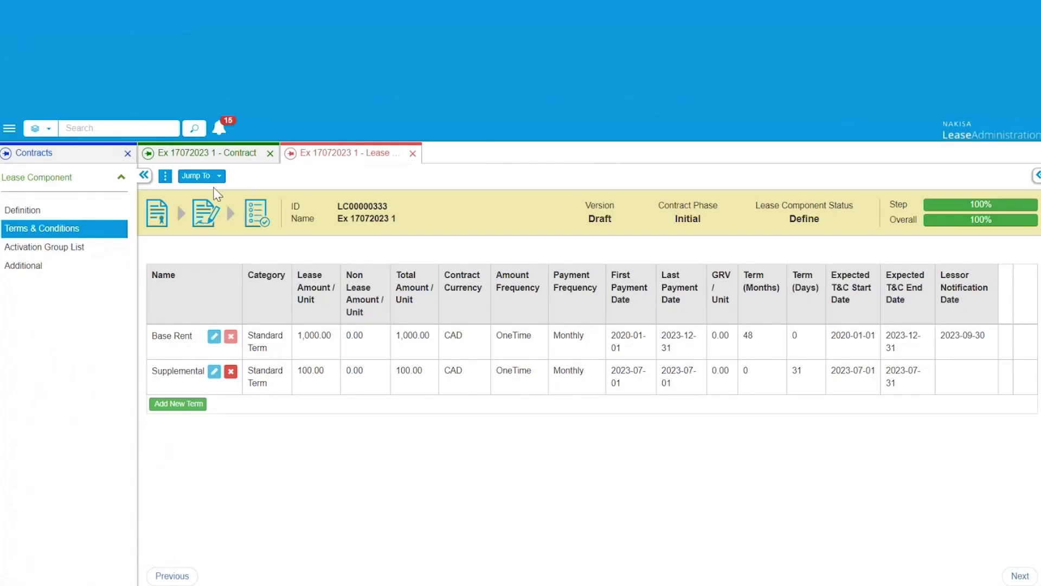
Return to the draft contract, send it for approval and approve it.
click(209, 178)
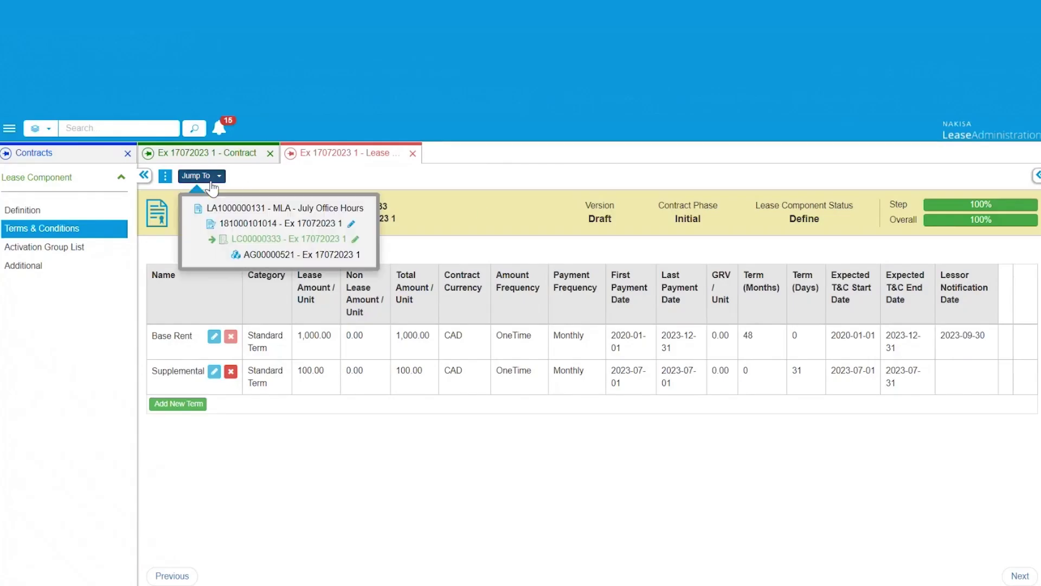
click(286, 221)
click(254, 177)
click(254, 176)
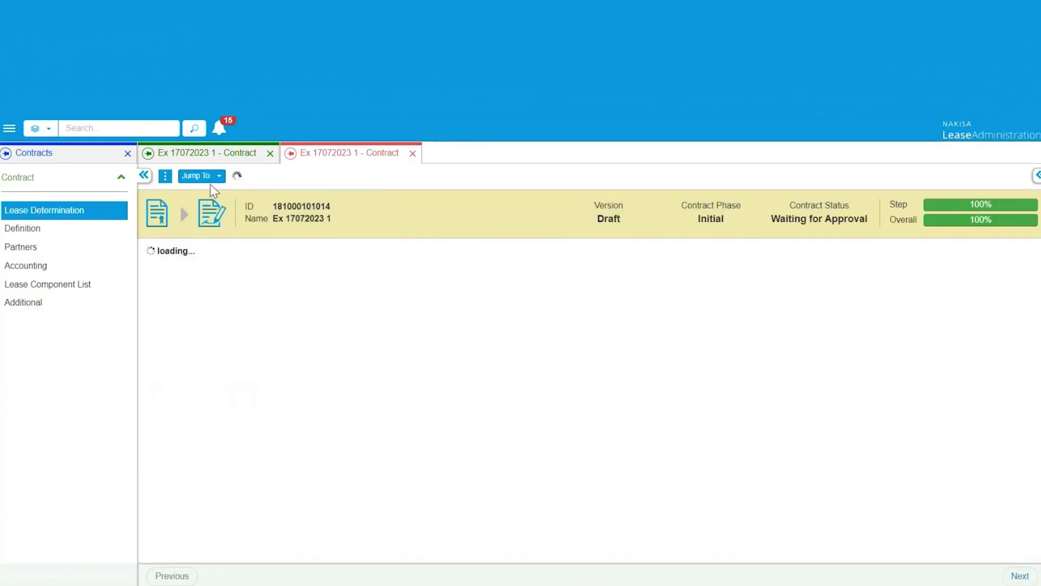
Mark the Supplemental term as likely to exercise in the activation group's Terms & Conditions.
click(201, 176)
click(255, 255)
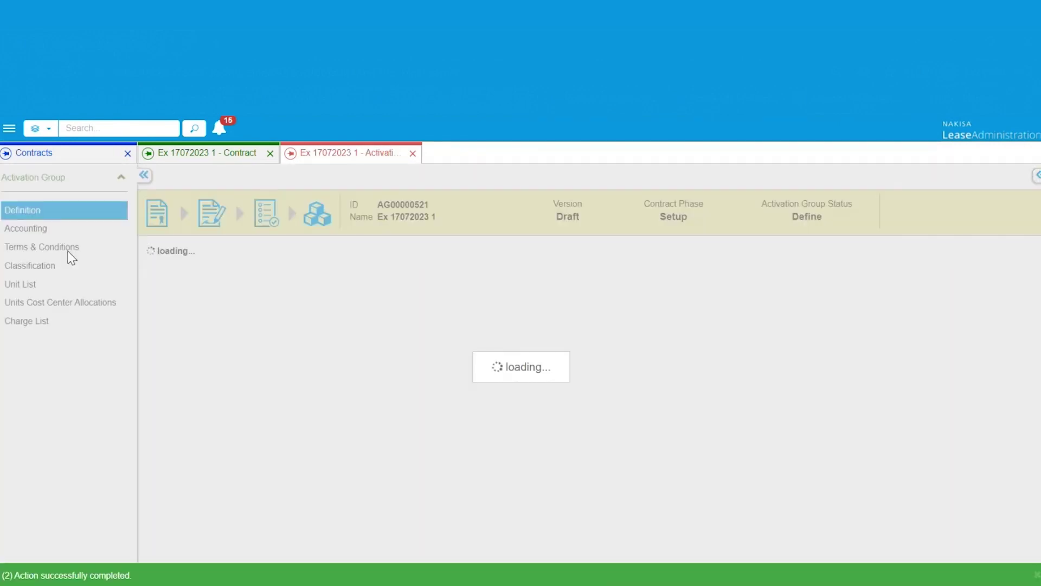
click(60, 248)
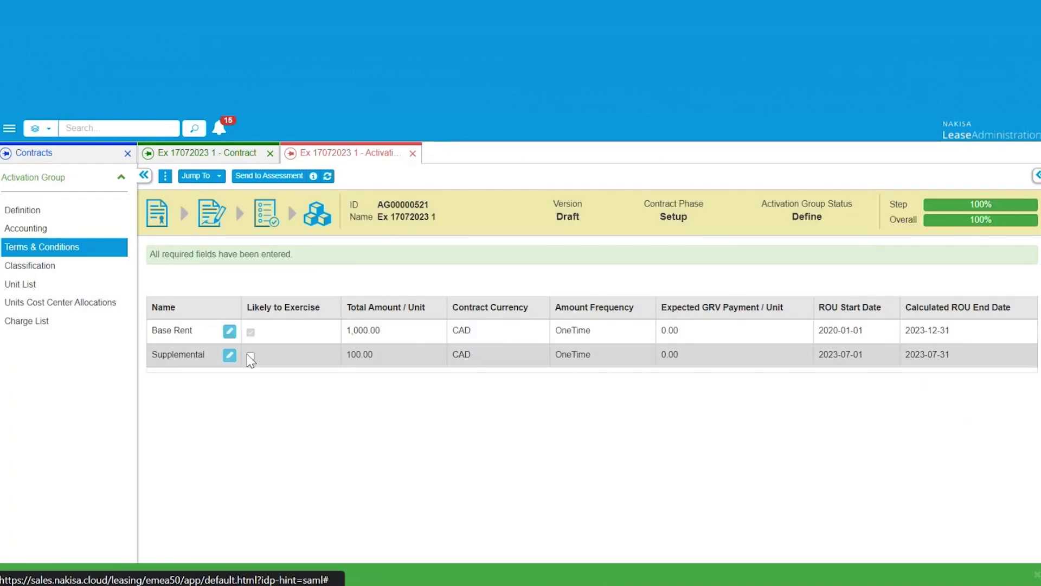
click(251, 358)
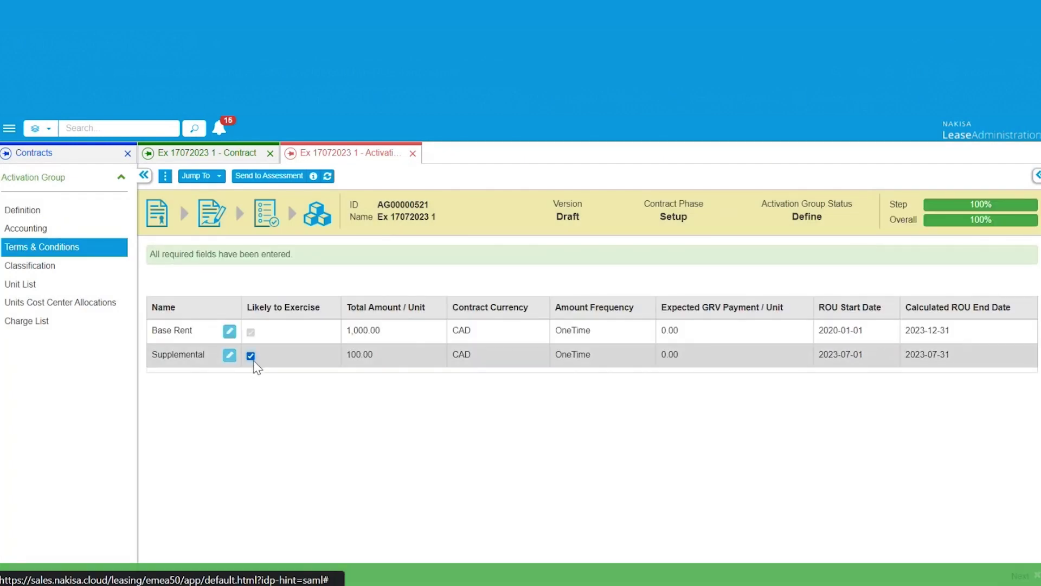
Send the activation group to assessment with effective date, posting date and document date set to 2023-07-01.
click(265, 176)
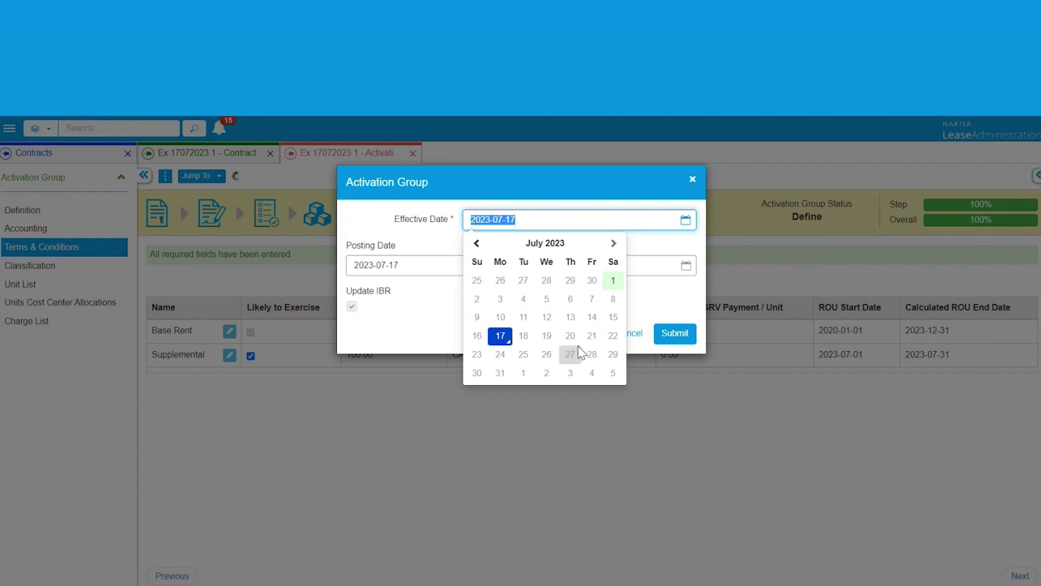
click(613, 280)
click(558, 222)
key(ctrl+c)
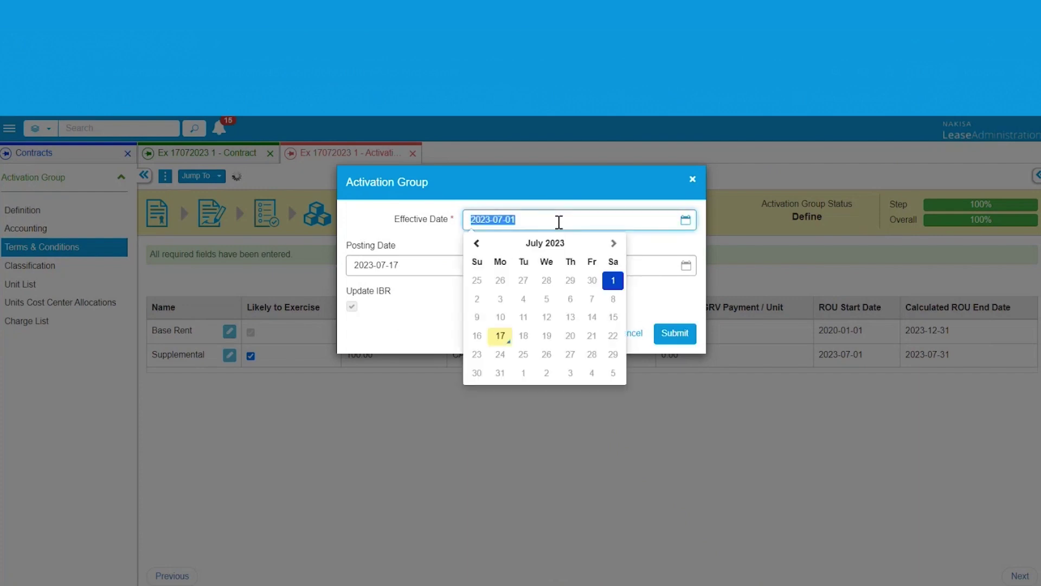
click(417, 265)
key(ctrl+v)
key(Return)
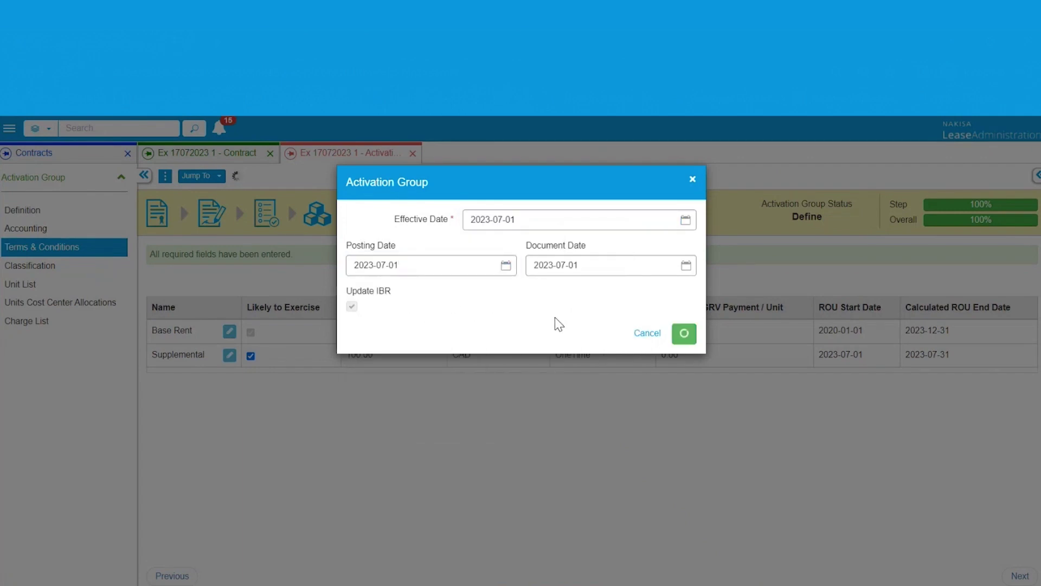
click(663, 333)
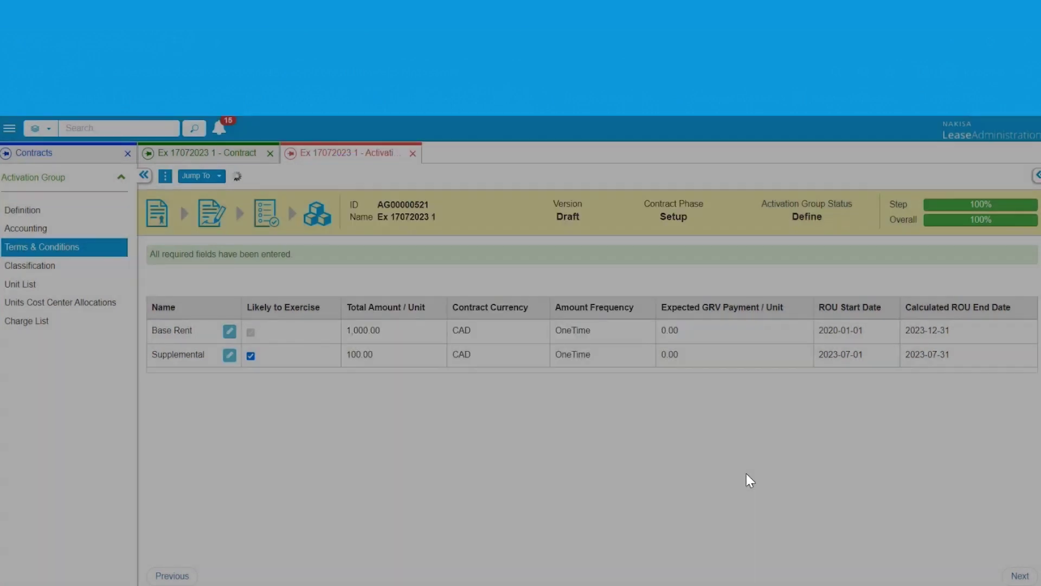
click(253, 177)
Display the activation group's schedules with all columns for all years.
click(163, 177)
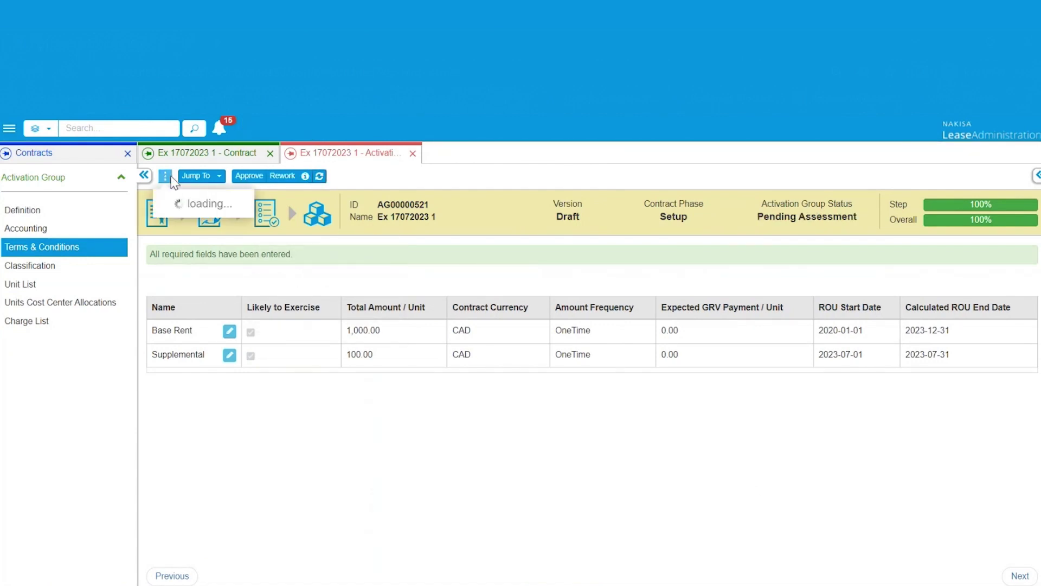
click(239, 207)
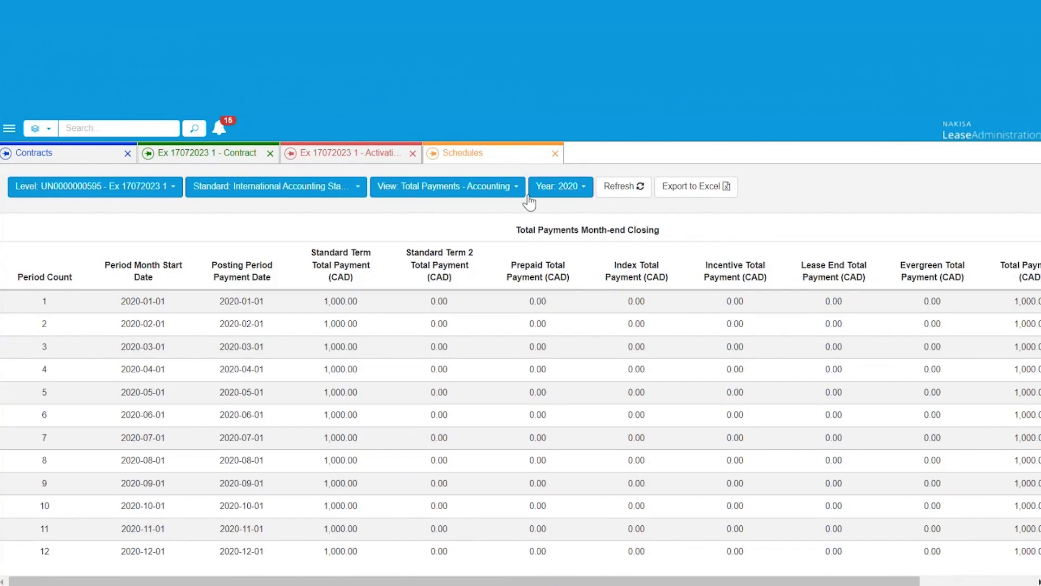
click(518, 189)
click(428, 320)
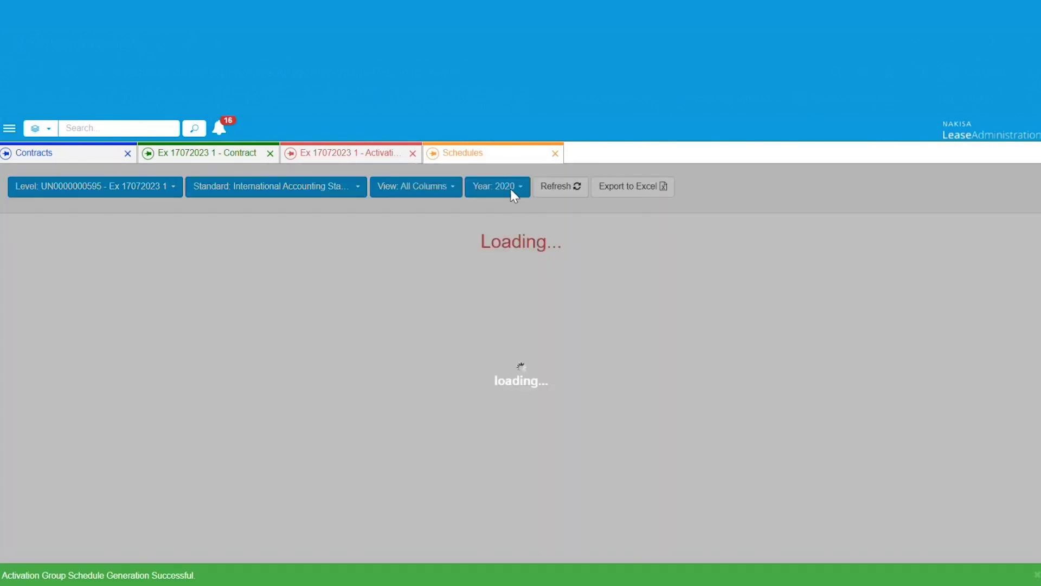
click(510, 189)
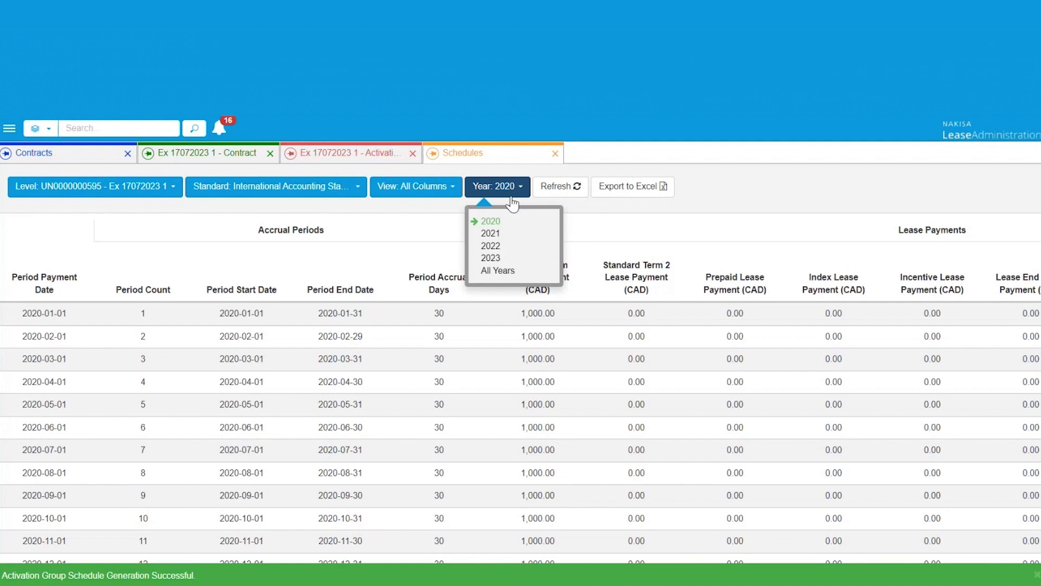
click(496, 270)
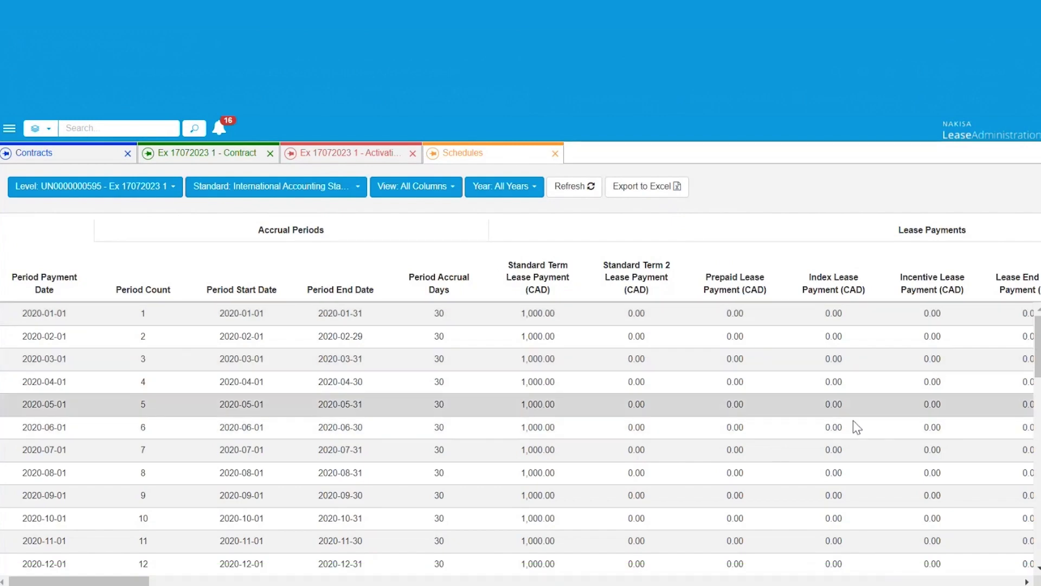
Examine the July 2023 lease payments, the effective interest rates before and after the event, and the ROU adjustment columns in the schedules.
scroll(856, 426, down, 15)
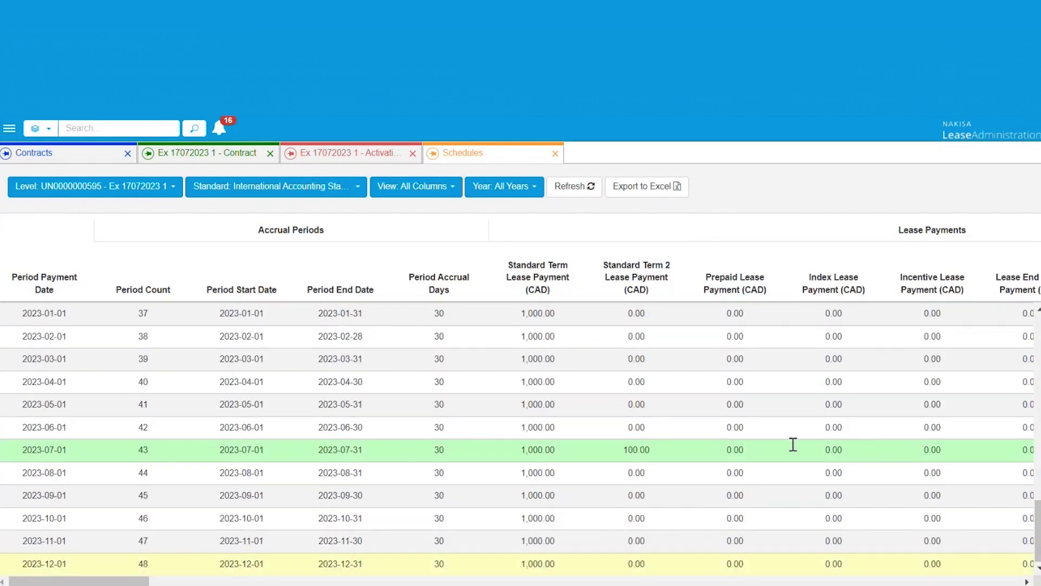
drag(122, 581, 212, 580)
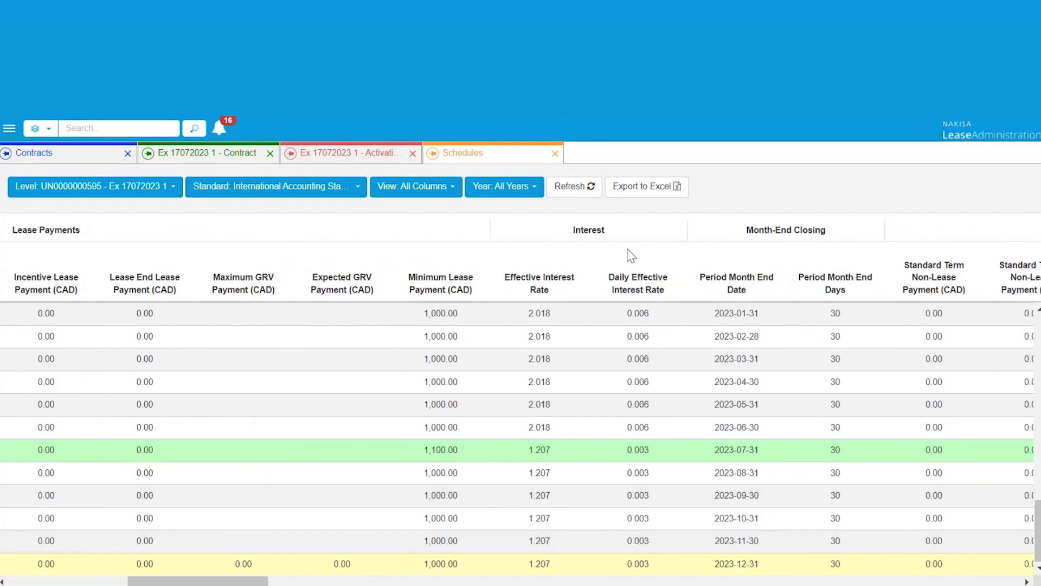
mouse_move(534, 427)
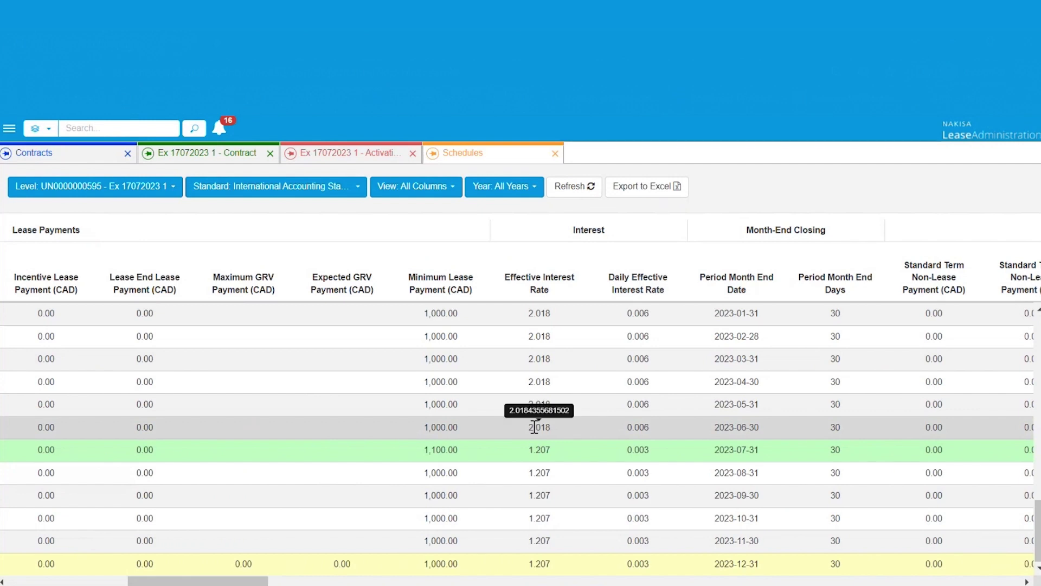
mouse_move(646, 401)
mouse_move(554, 450)
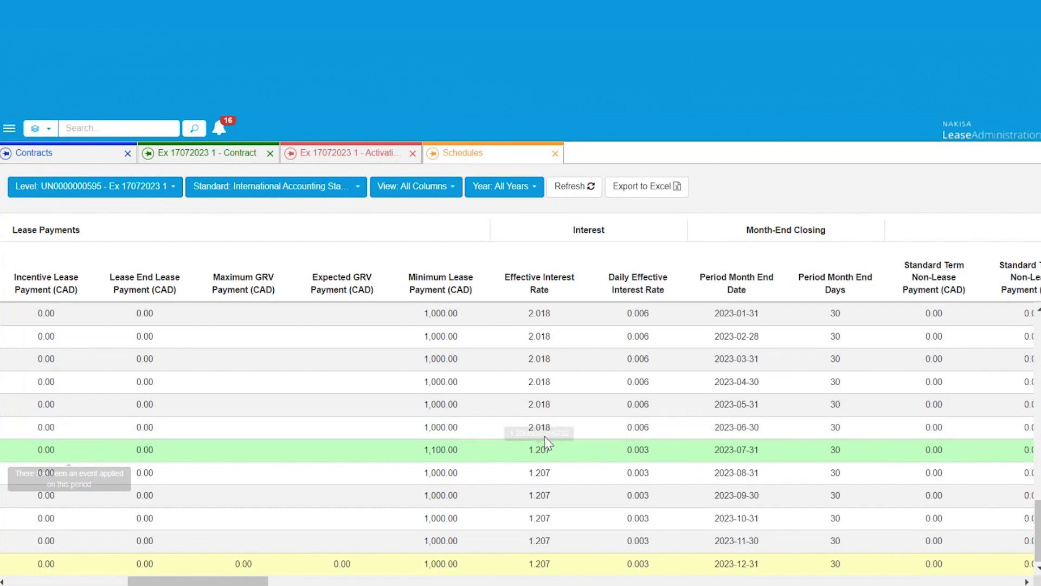
drag(244, 581, 787, 539)
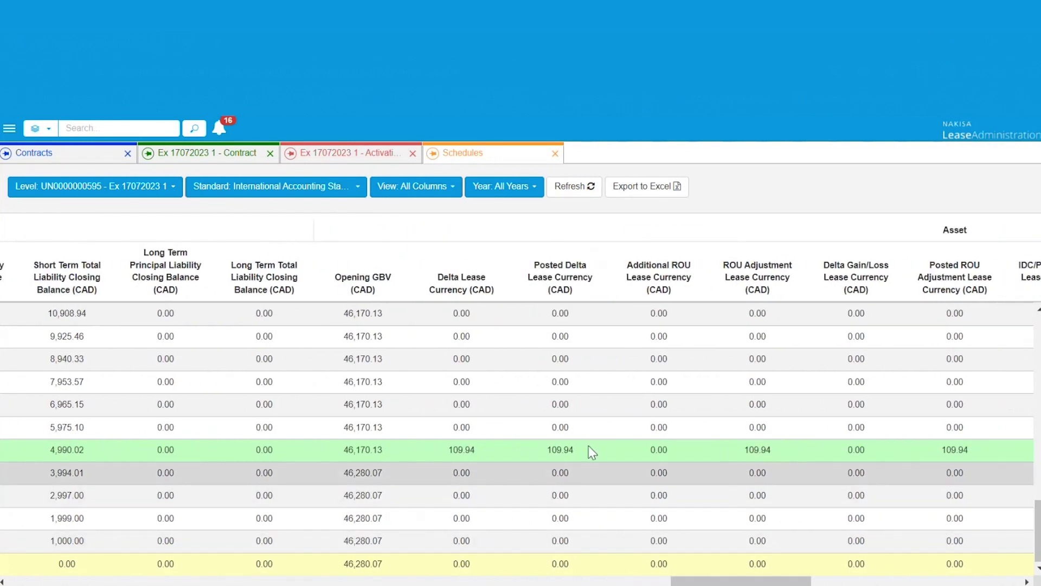
mouse_move(759, 446)
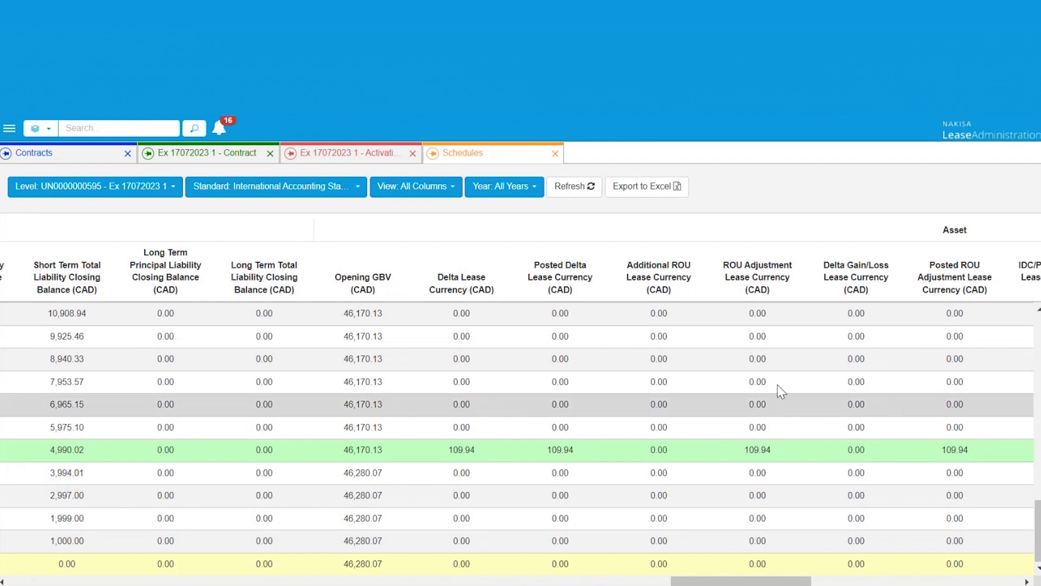
drag(717, 583, 48, 583)
mouse_move(244, 444)
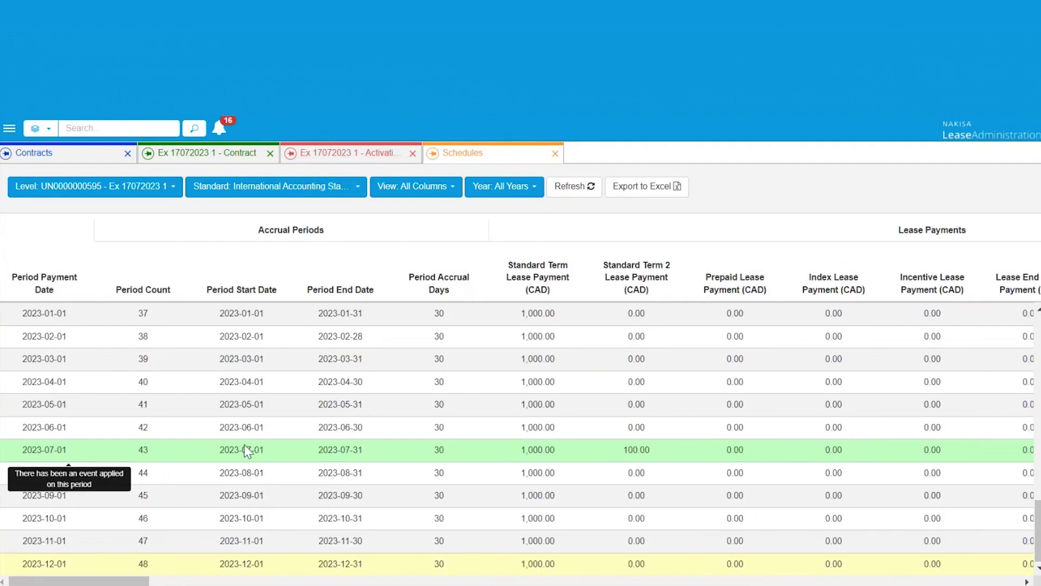